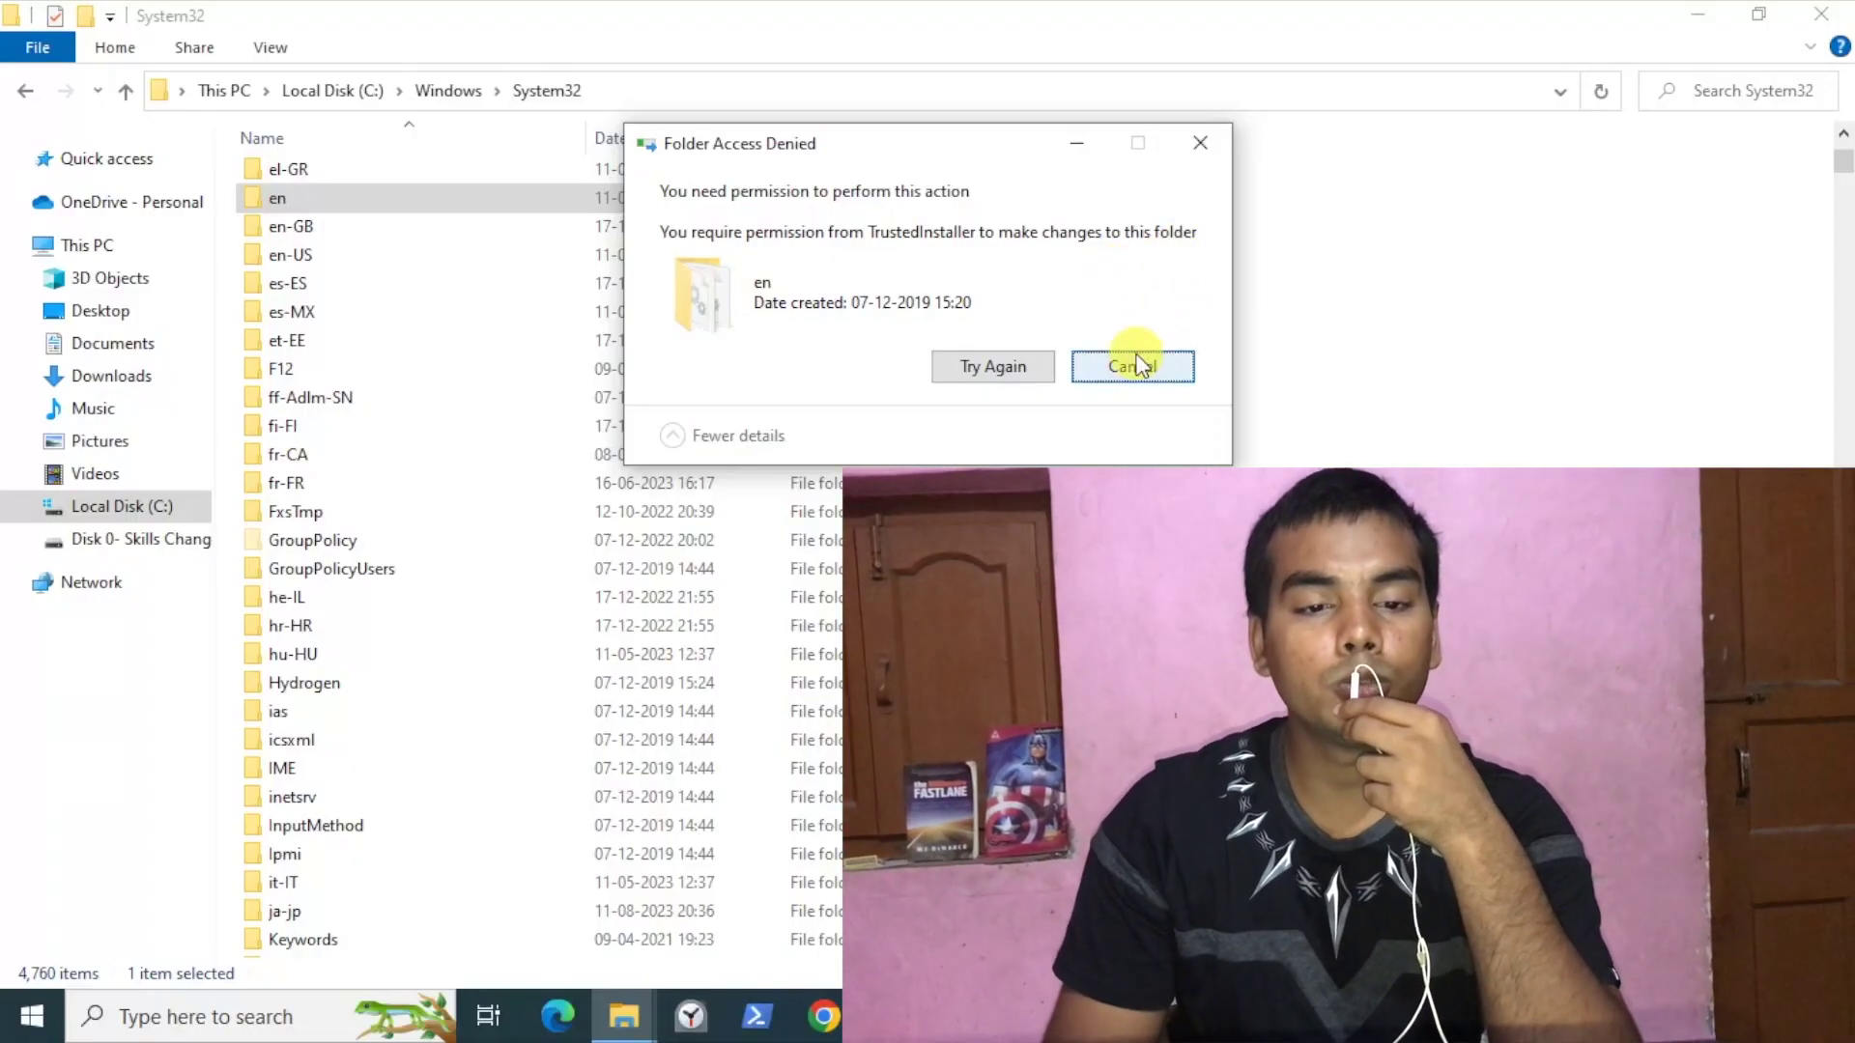
Dismiss the access-denied message and view the en folder's Security permissions in Properties
{"action": "left_click", "coordinate": [1132, 366]}
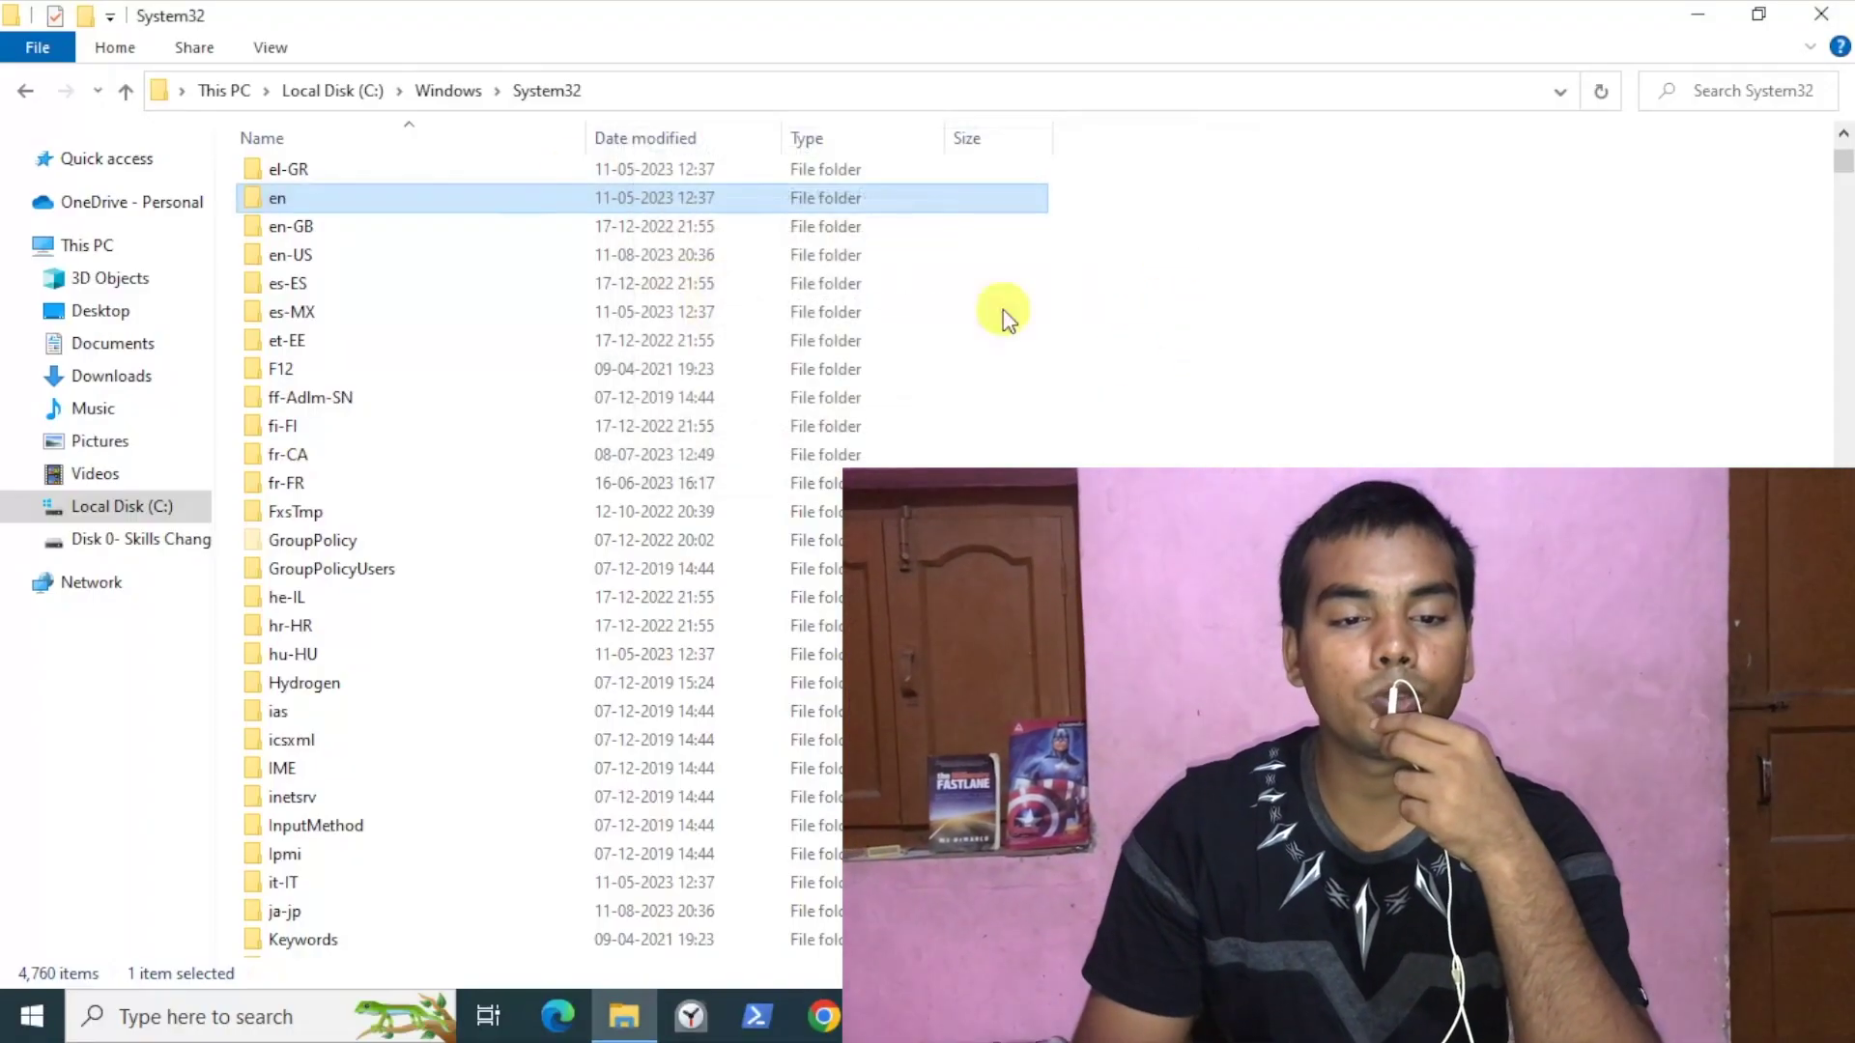
{"action": "right_click", "coordinate": [335, 209]}
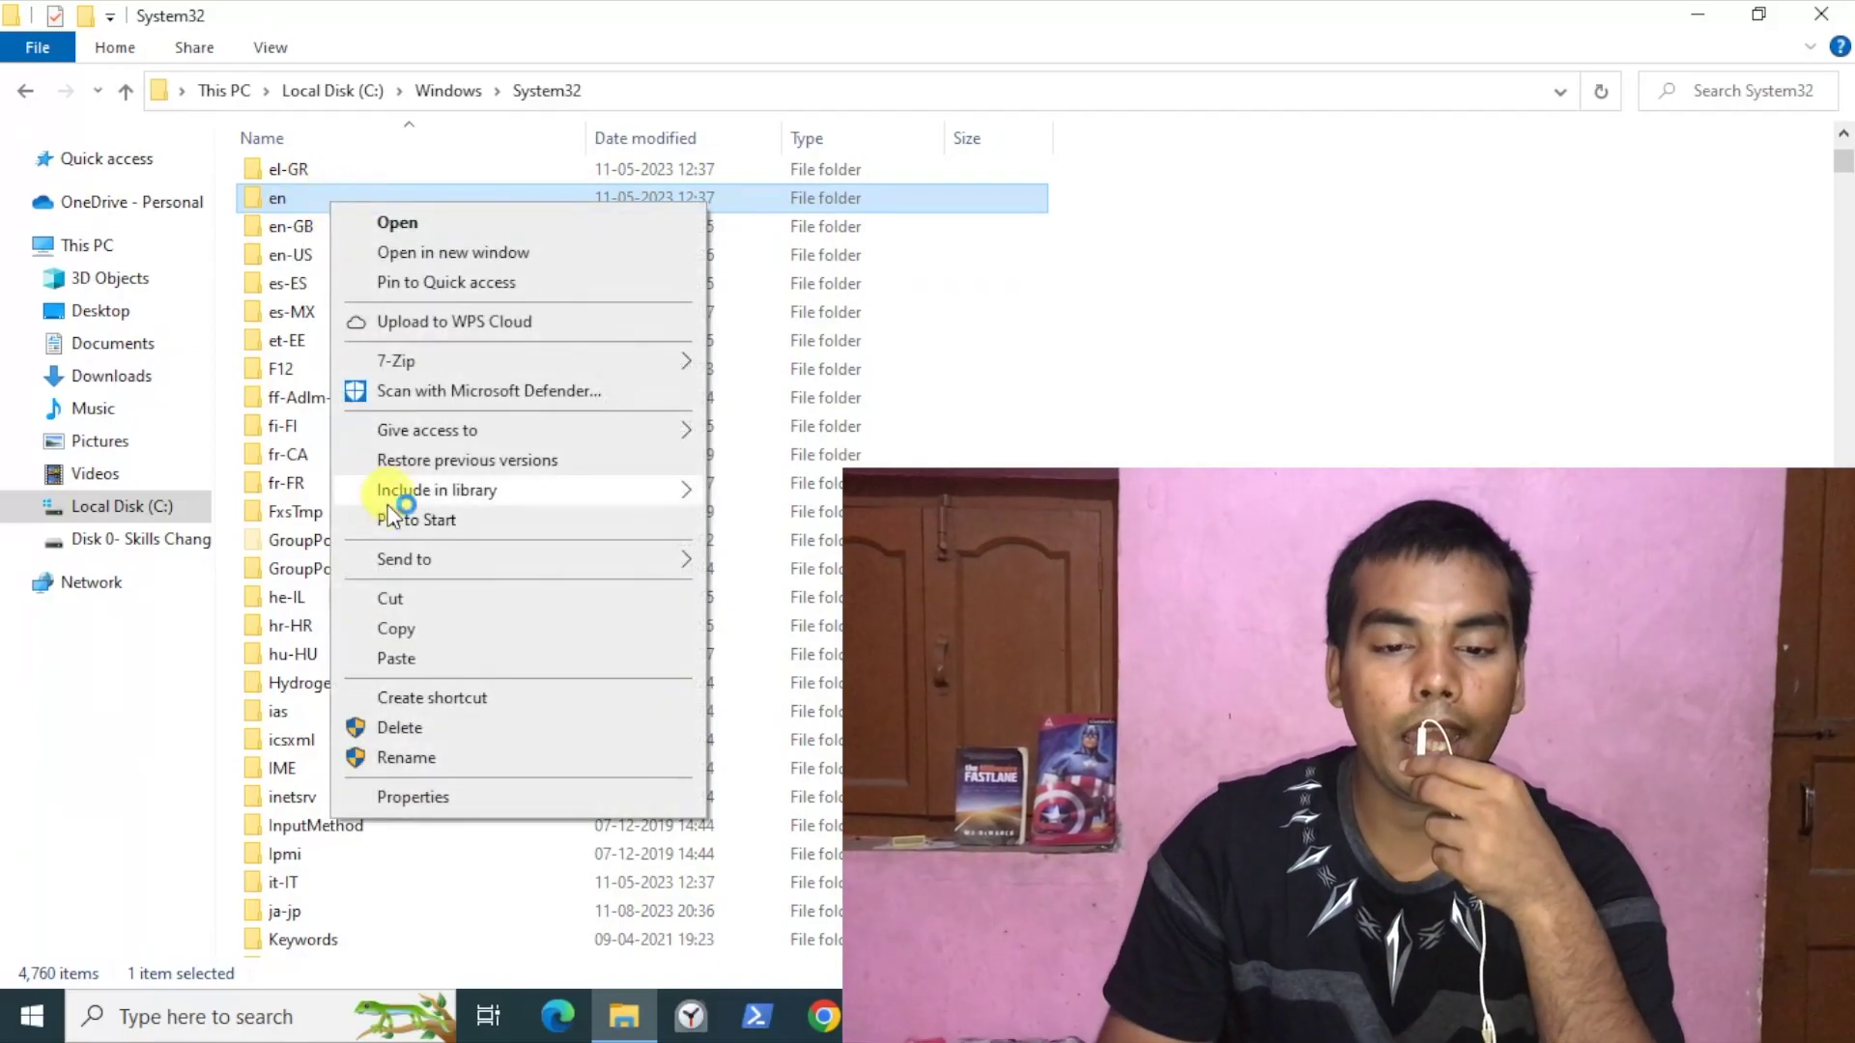
{"action": "left_click", "coordinate": [396, 802]}
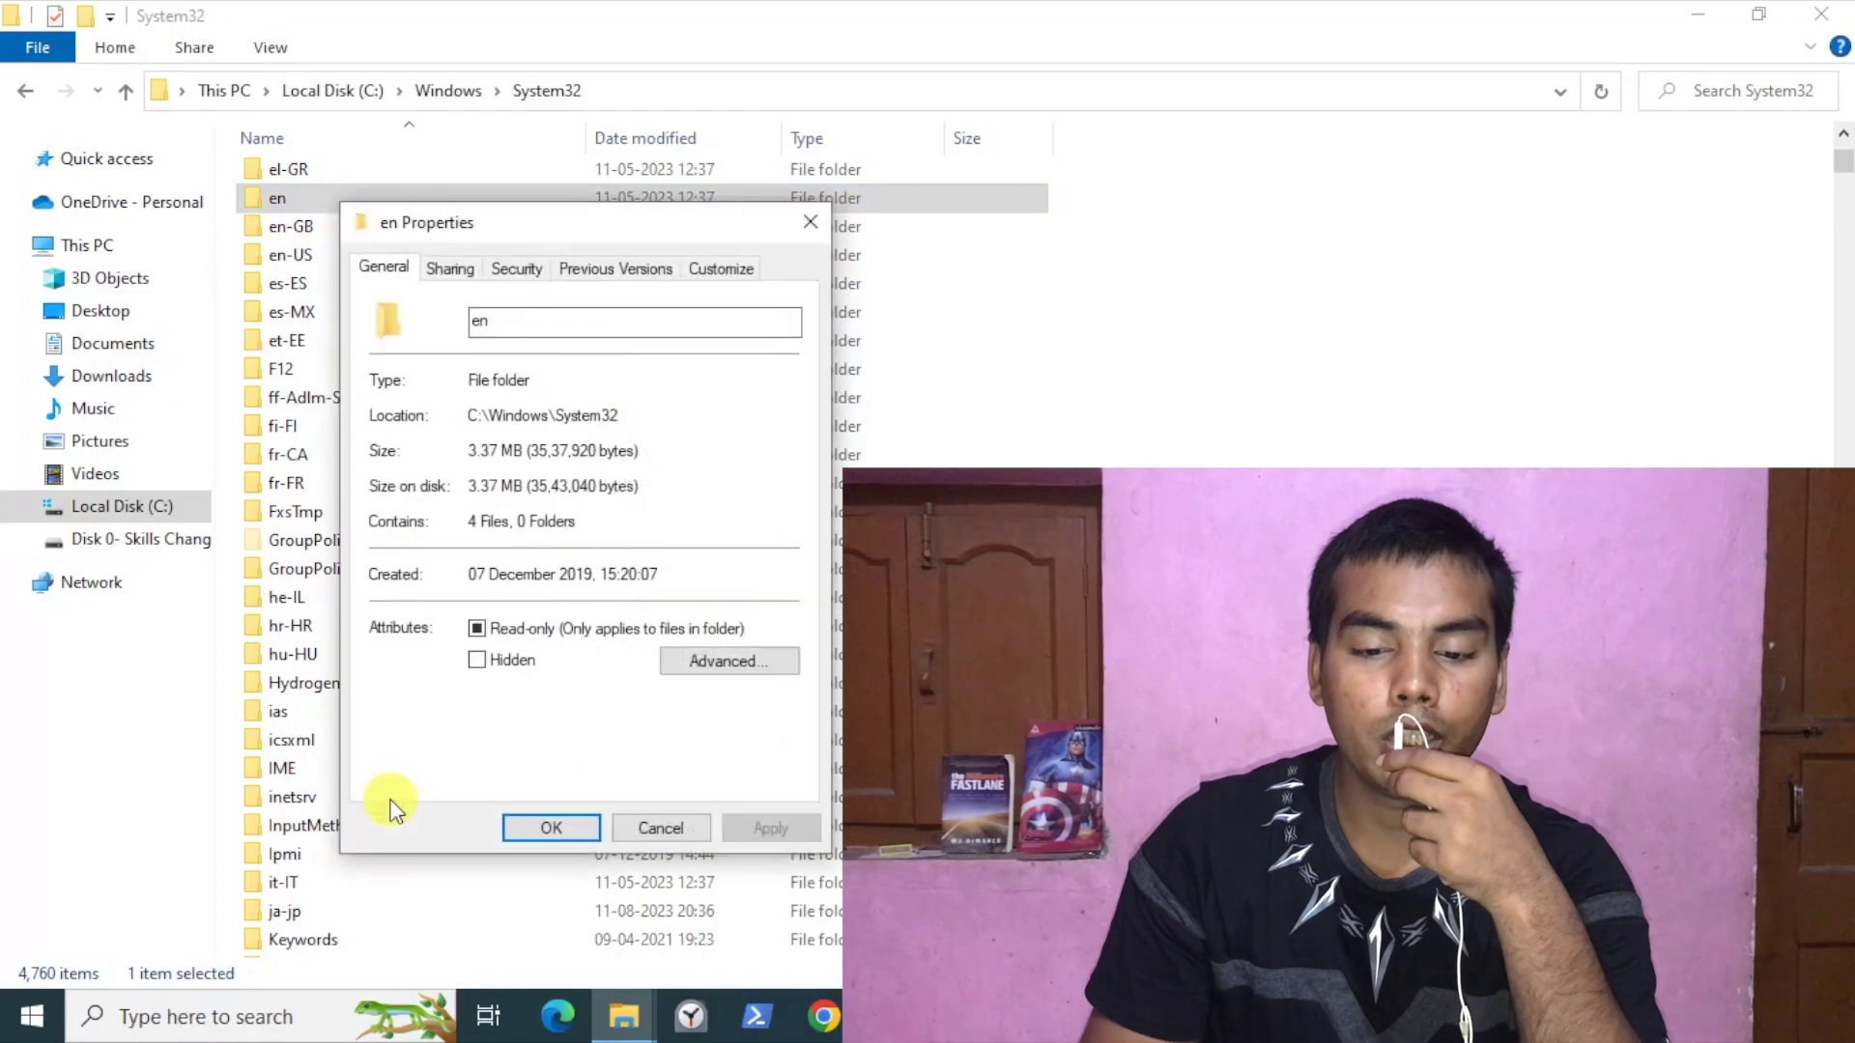
{"action": "left_click", "coordinate": [531, 266]}
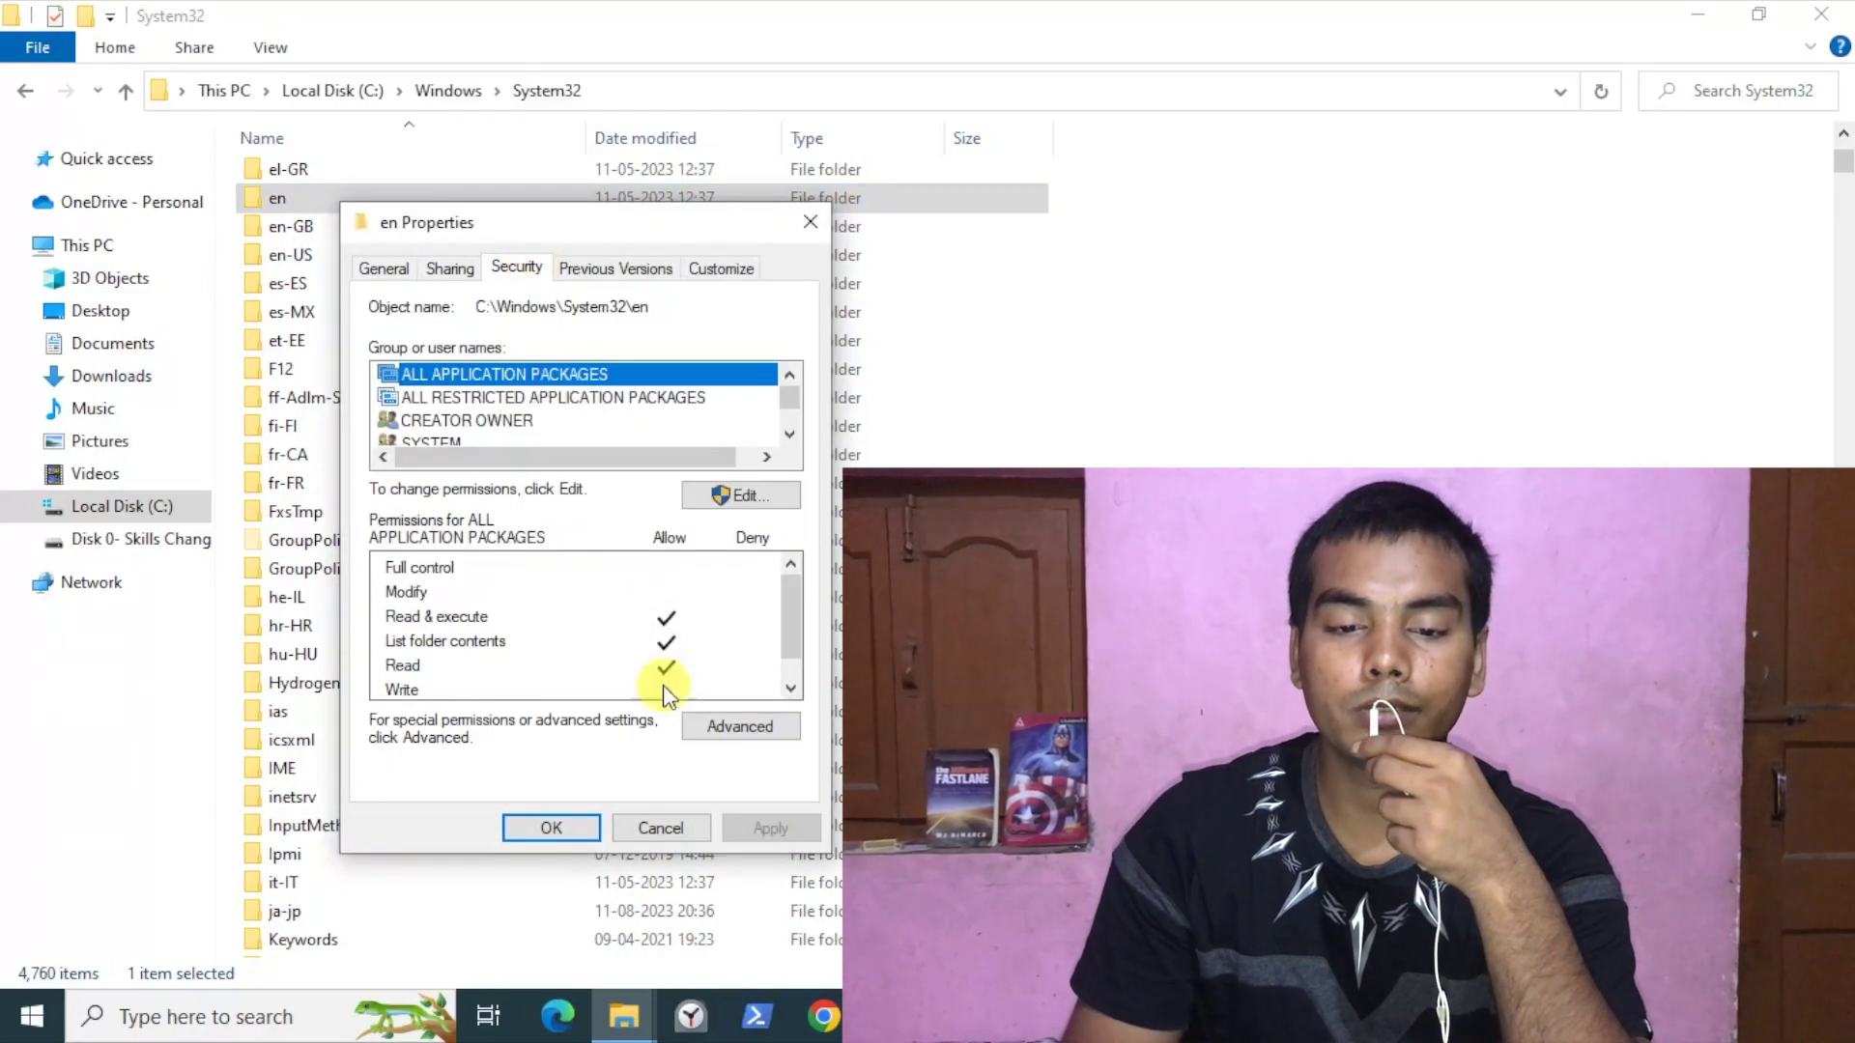
From Advanced security settings, search all users and enter your own account as en's new owner
{"action": "left_click", "coordinate": [720, 728]}
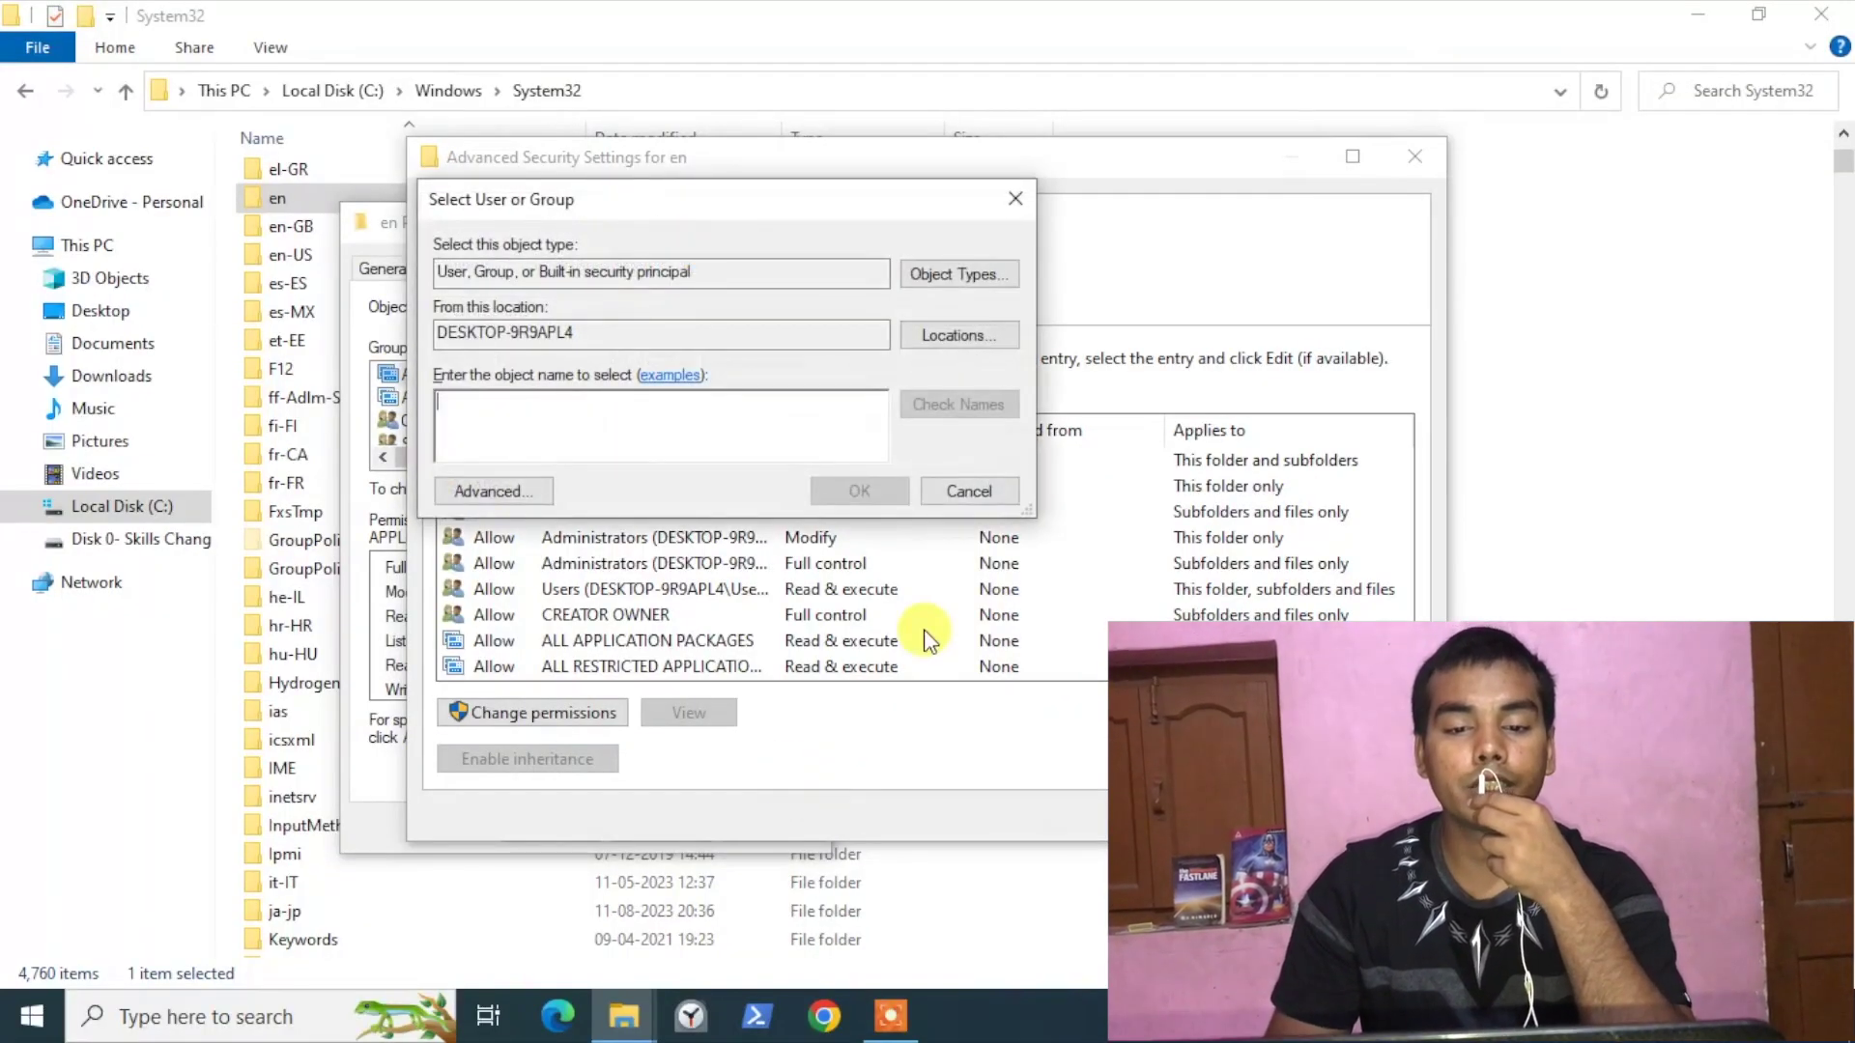
{"action": "left_click", "coordinate": [538, 490]}
{"action": "left_click", "coordinate": [1053, 476]}
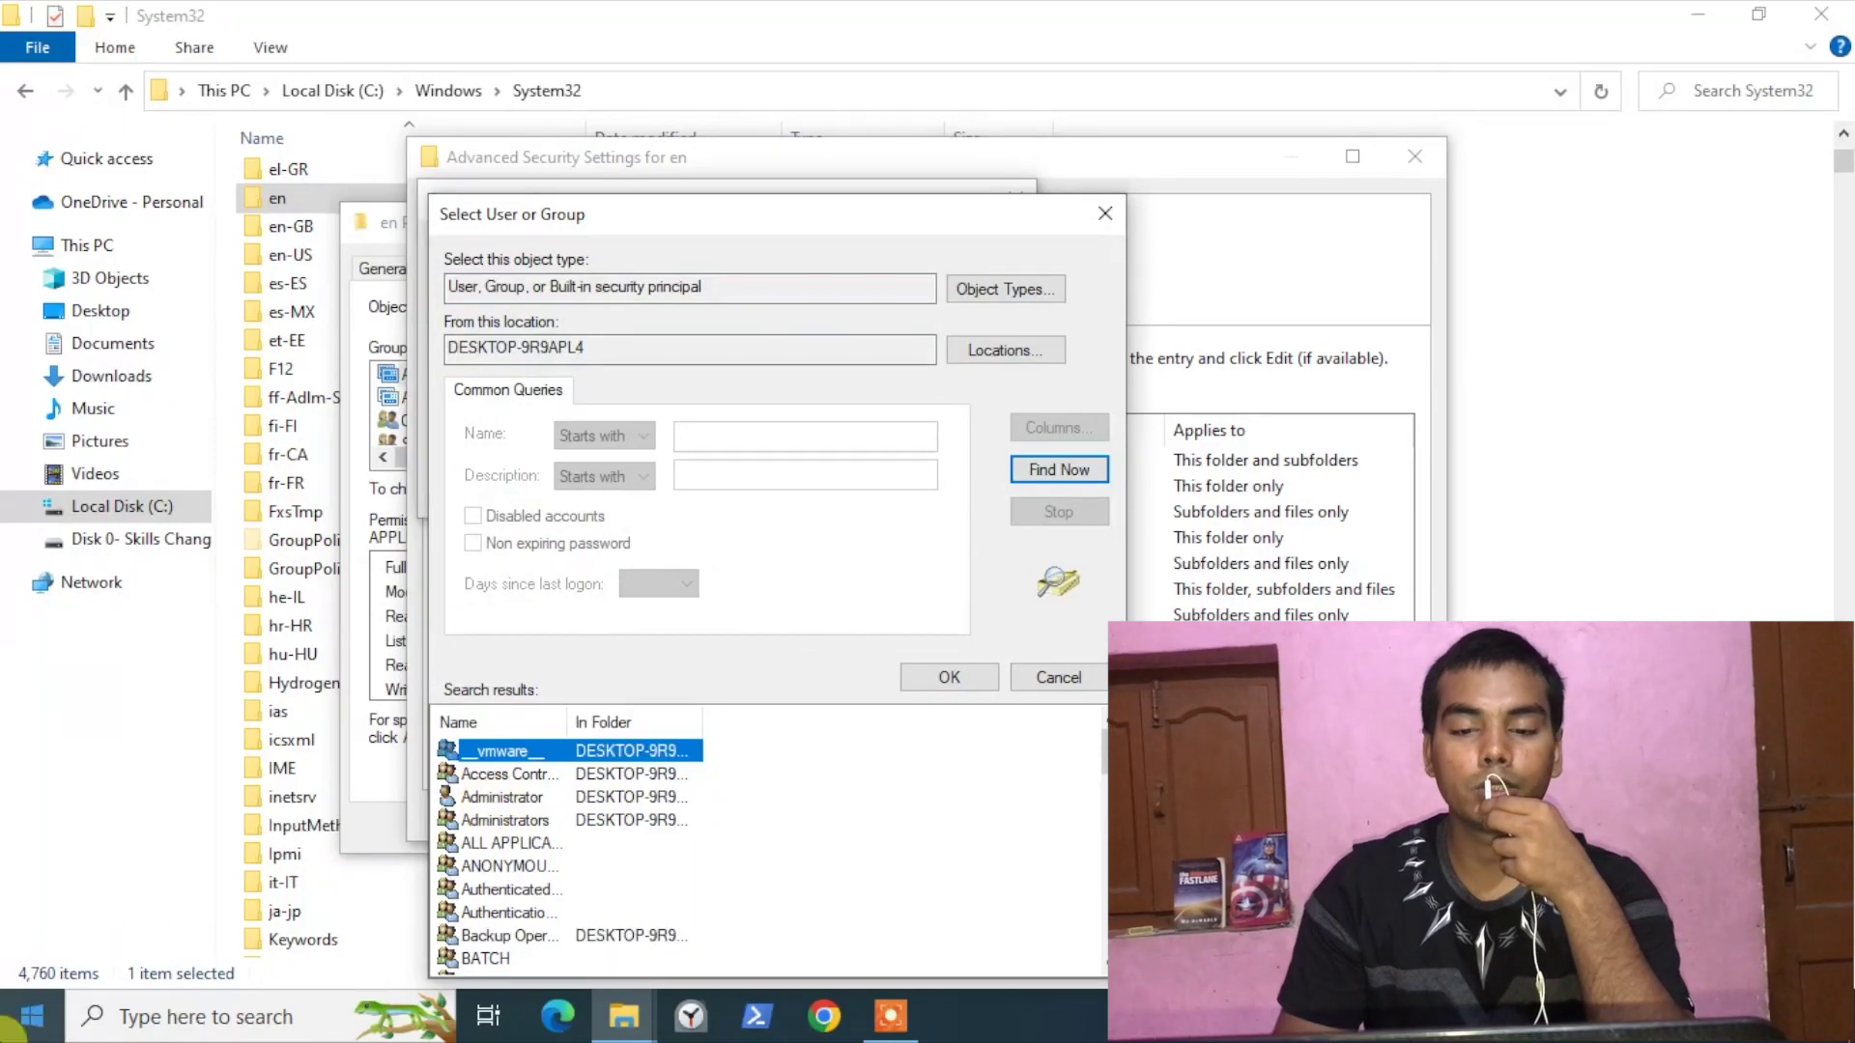
{"action": "left_click", "coordinate": [32, 1017]}
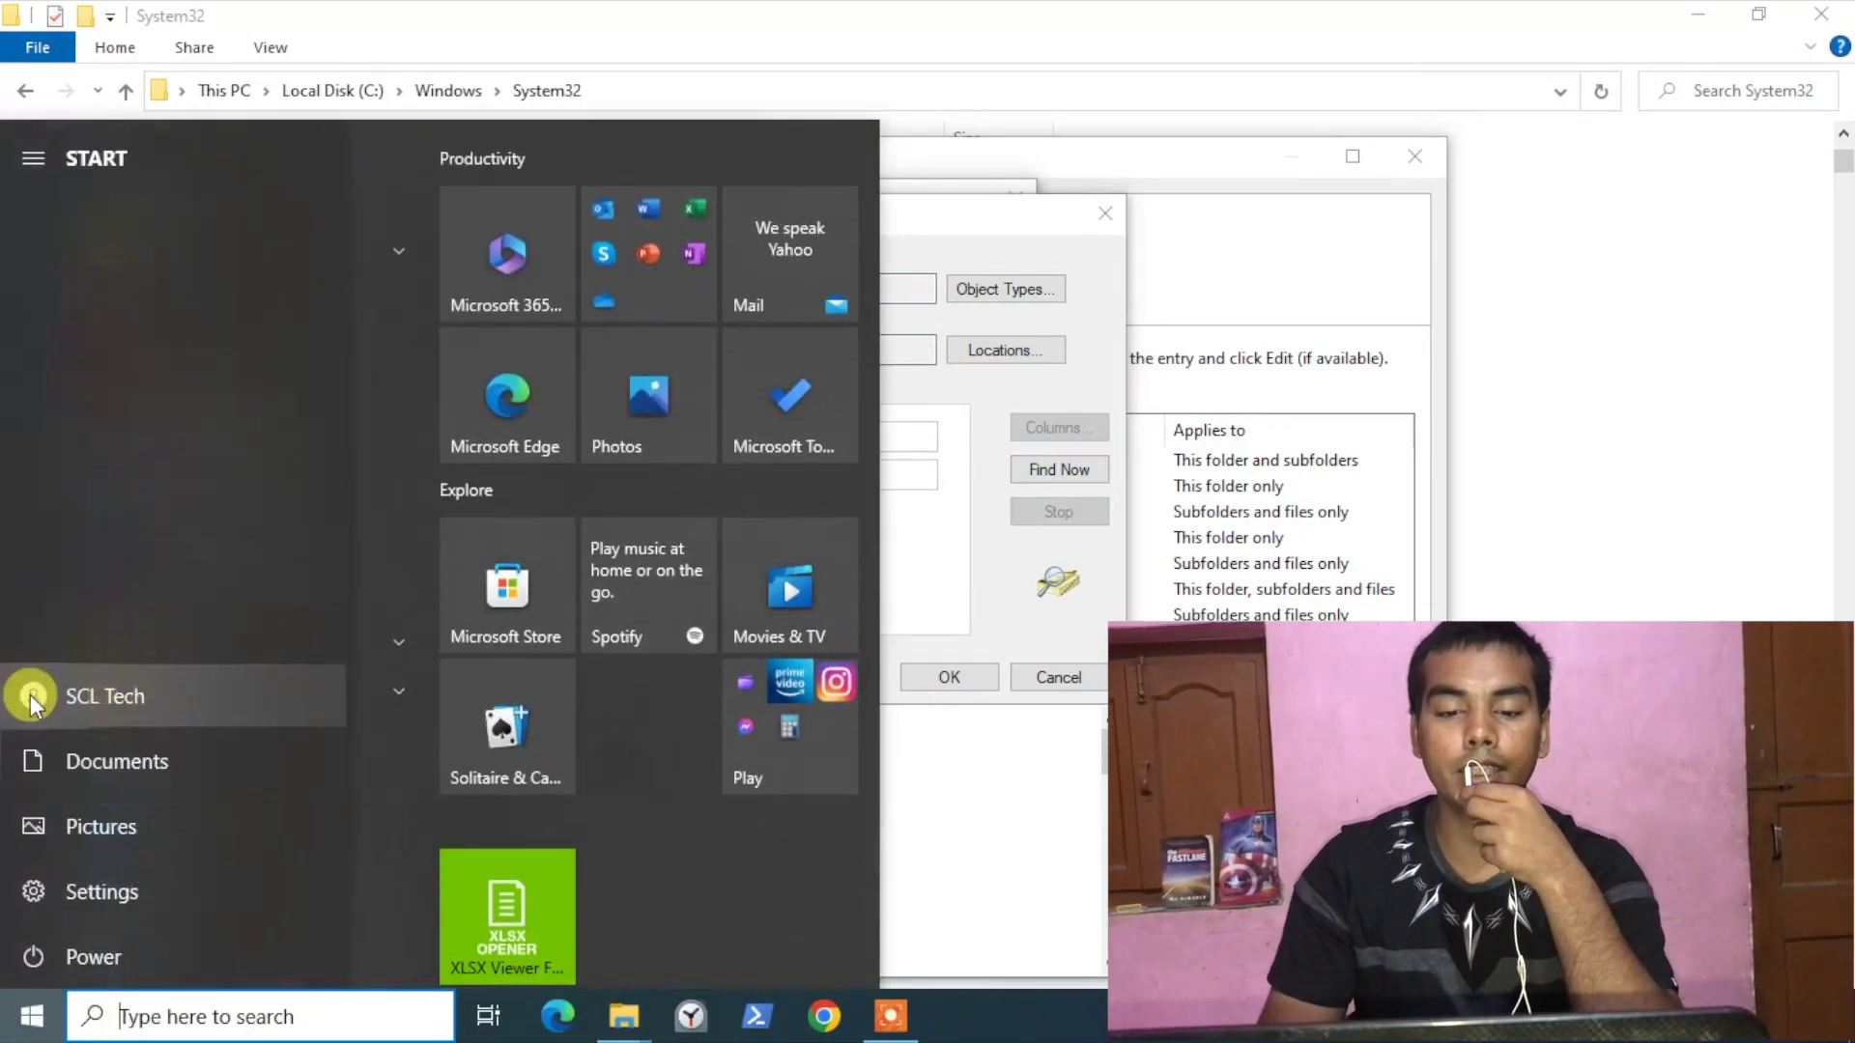
{"action": "left_click", "coordinate": [959, 542]}
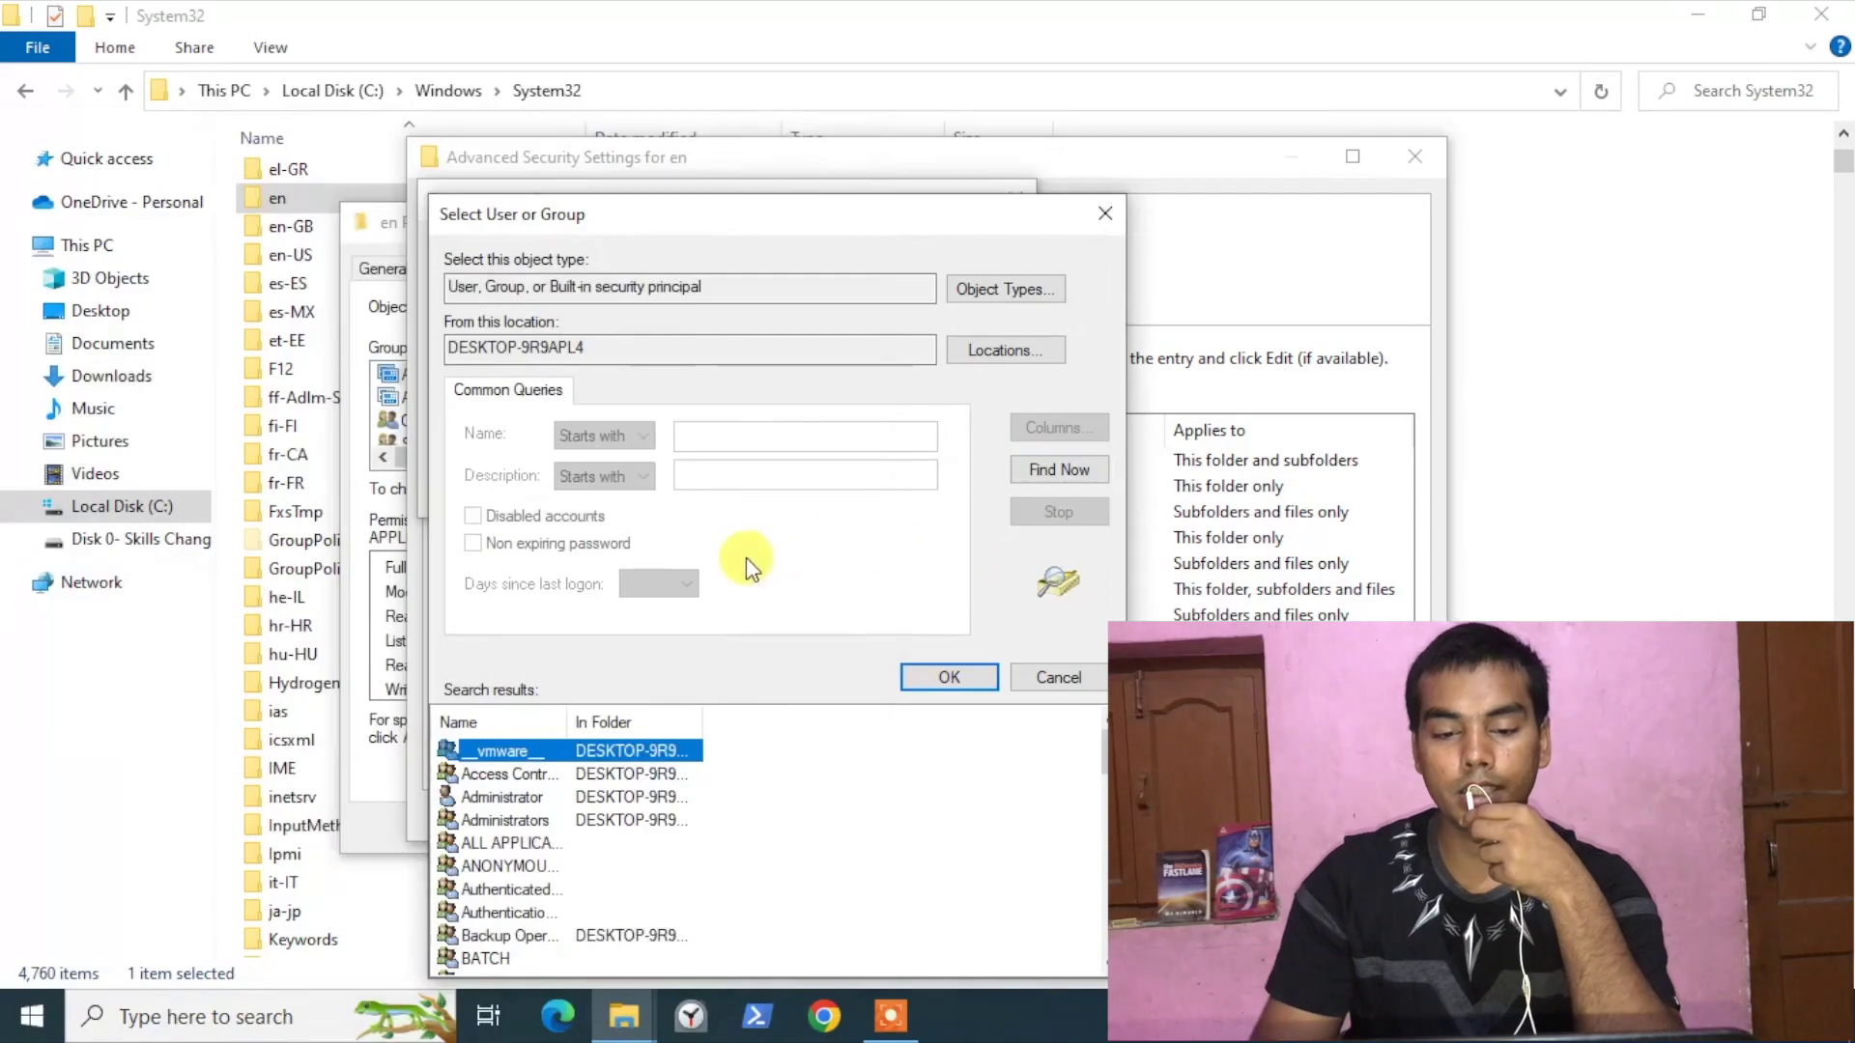
{"action": "left_click", "coordinate": [534, 846]}
{"action": "key", "text": "s"}
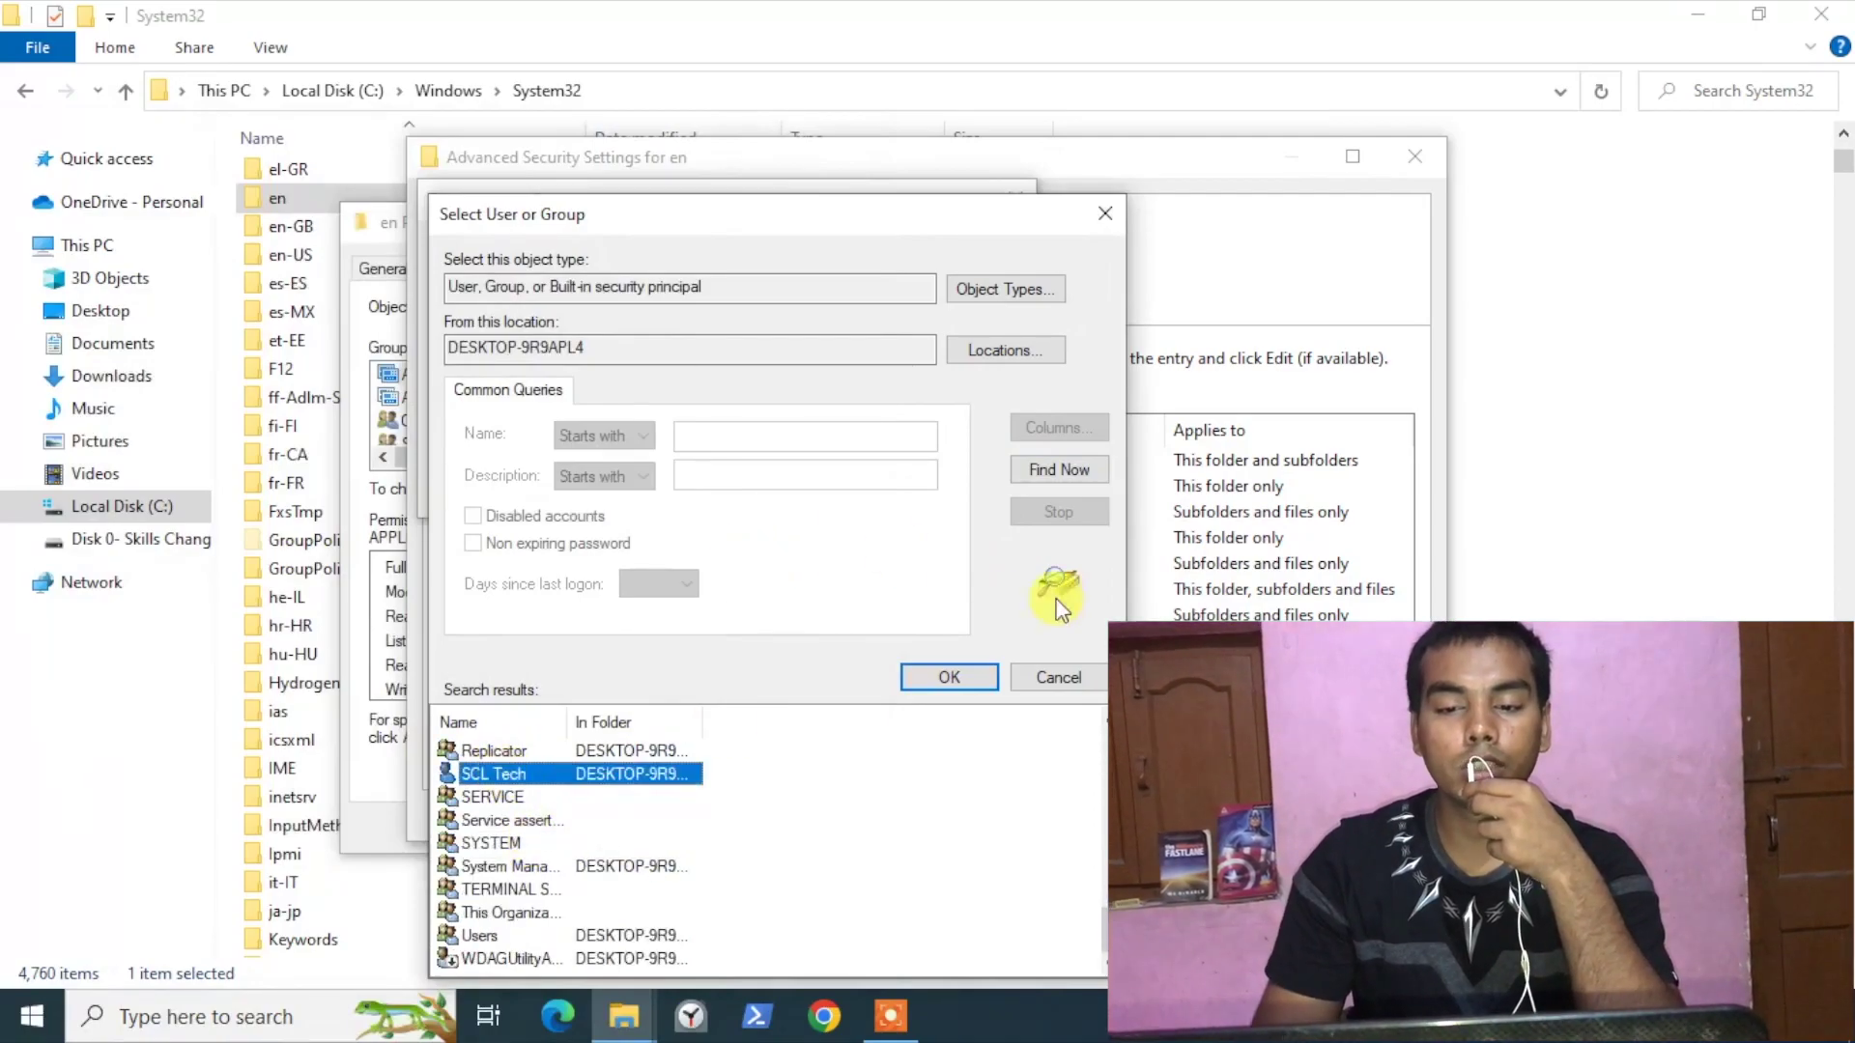
{"action": "left_click", "coordinate": [947, 677]}
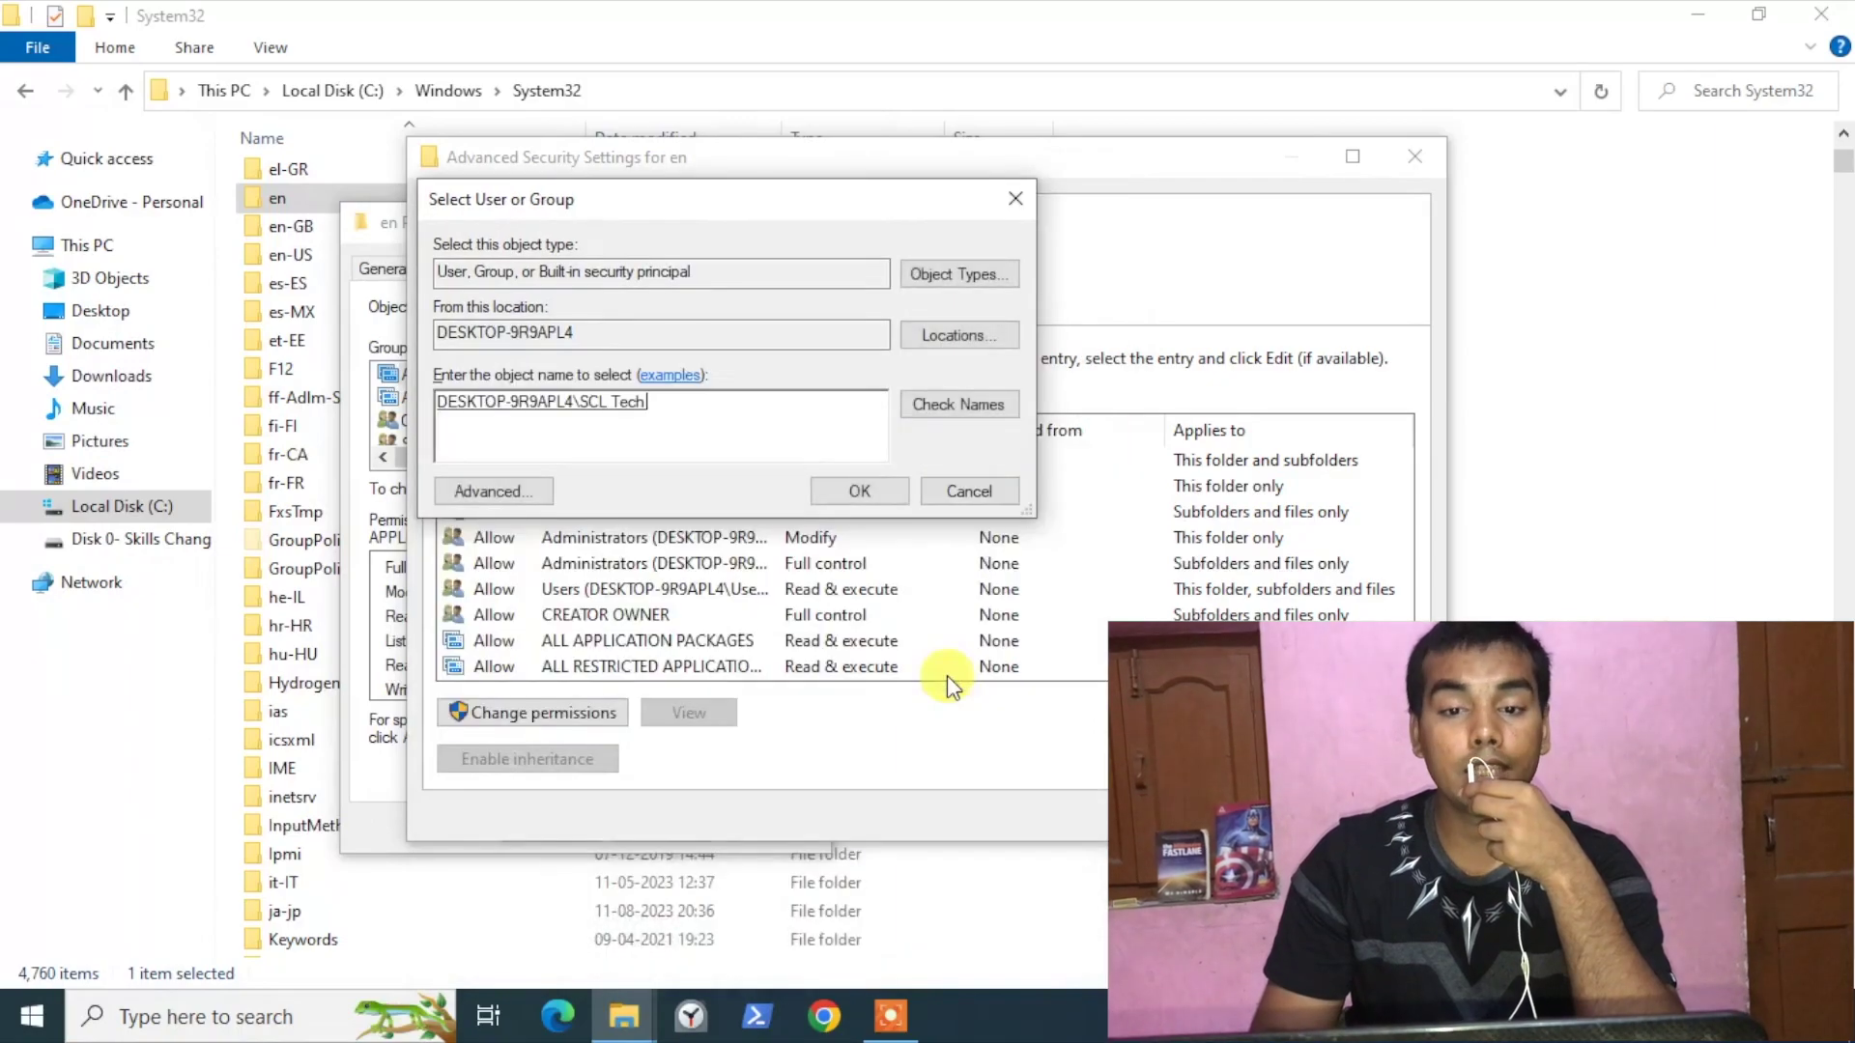
Confirm your account as owner, leave subcontainer owner replacement off, and apply the change
{"action": "left_click", "coordinate": [857, 490]}
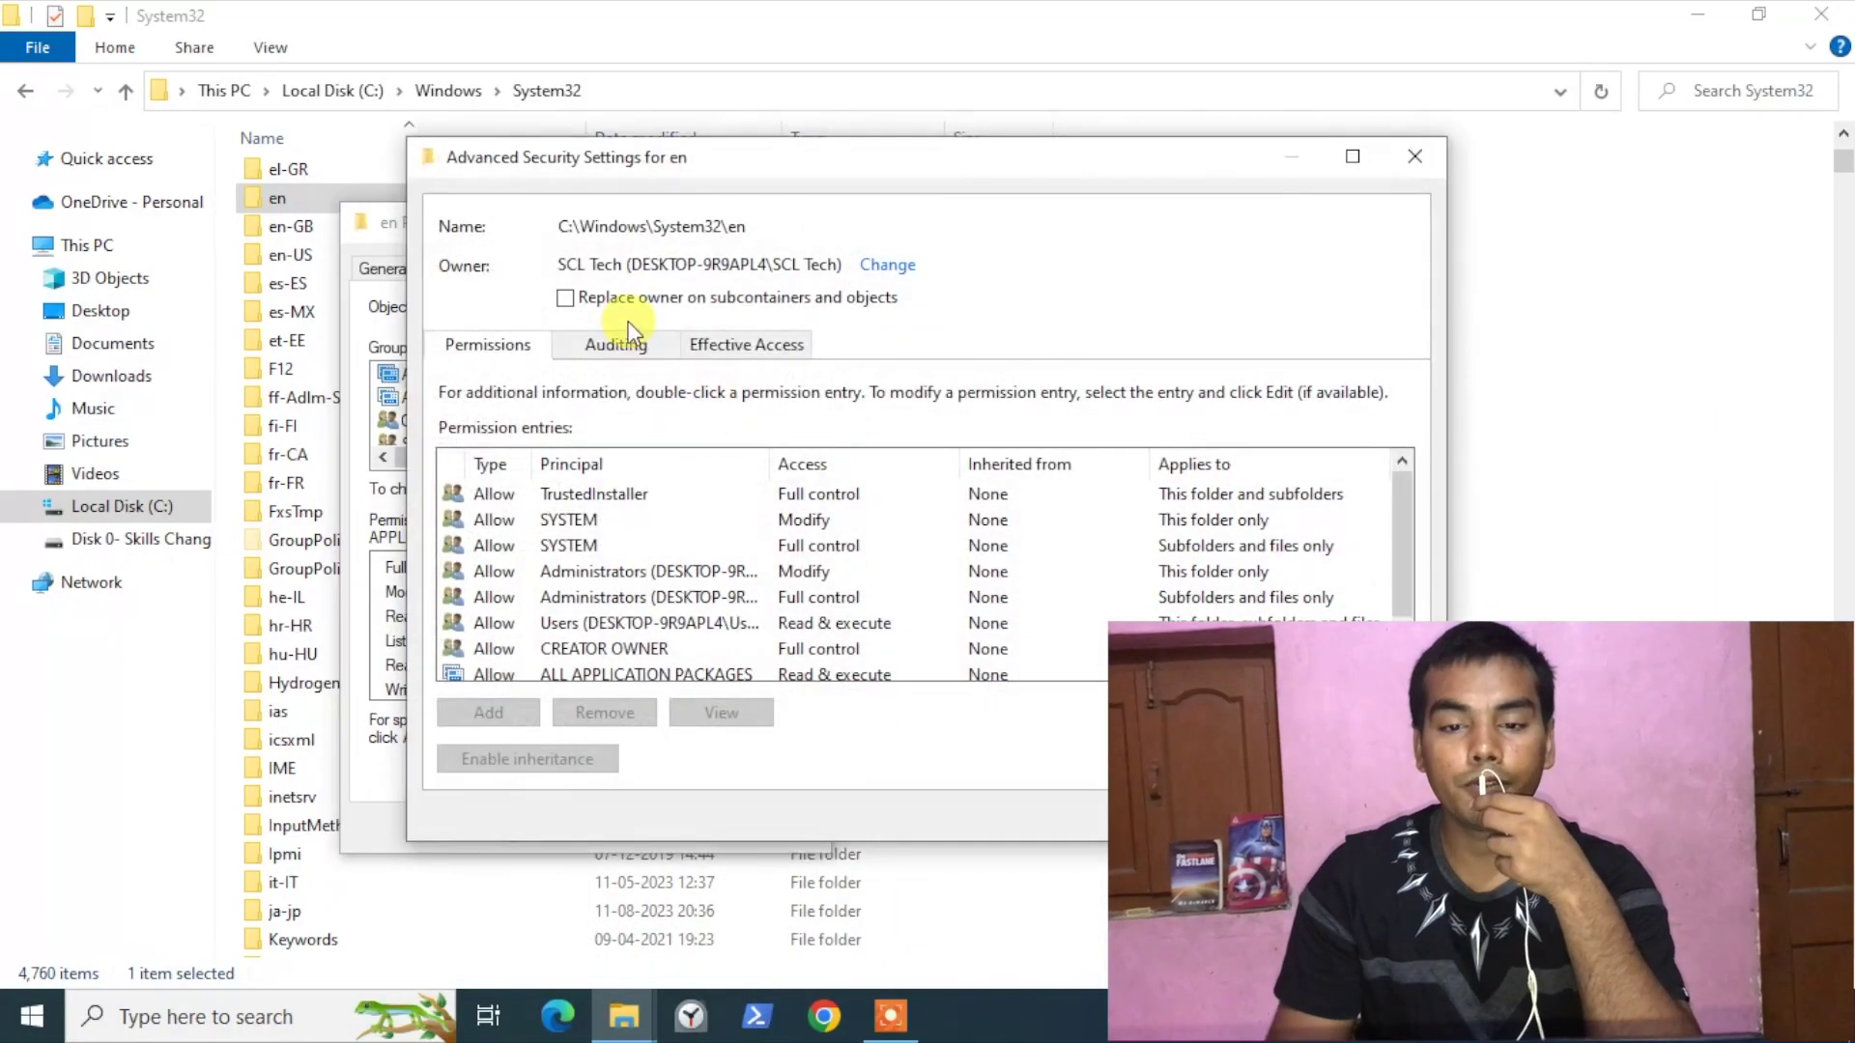
{"action": "left_click", "coordinate": [727, 299]}
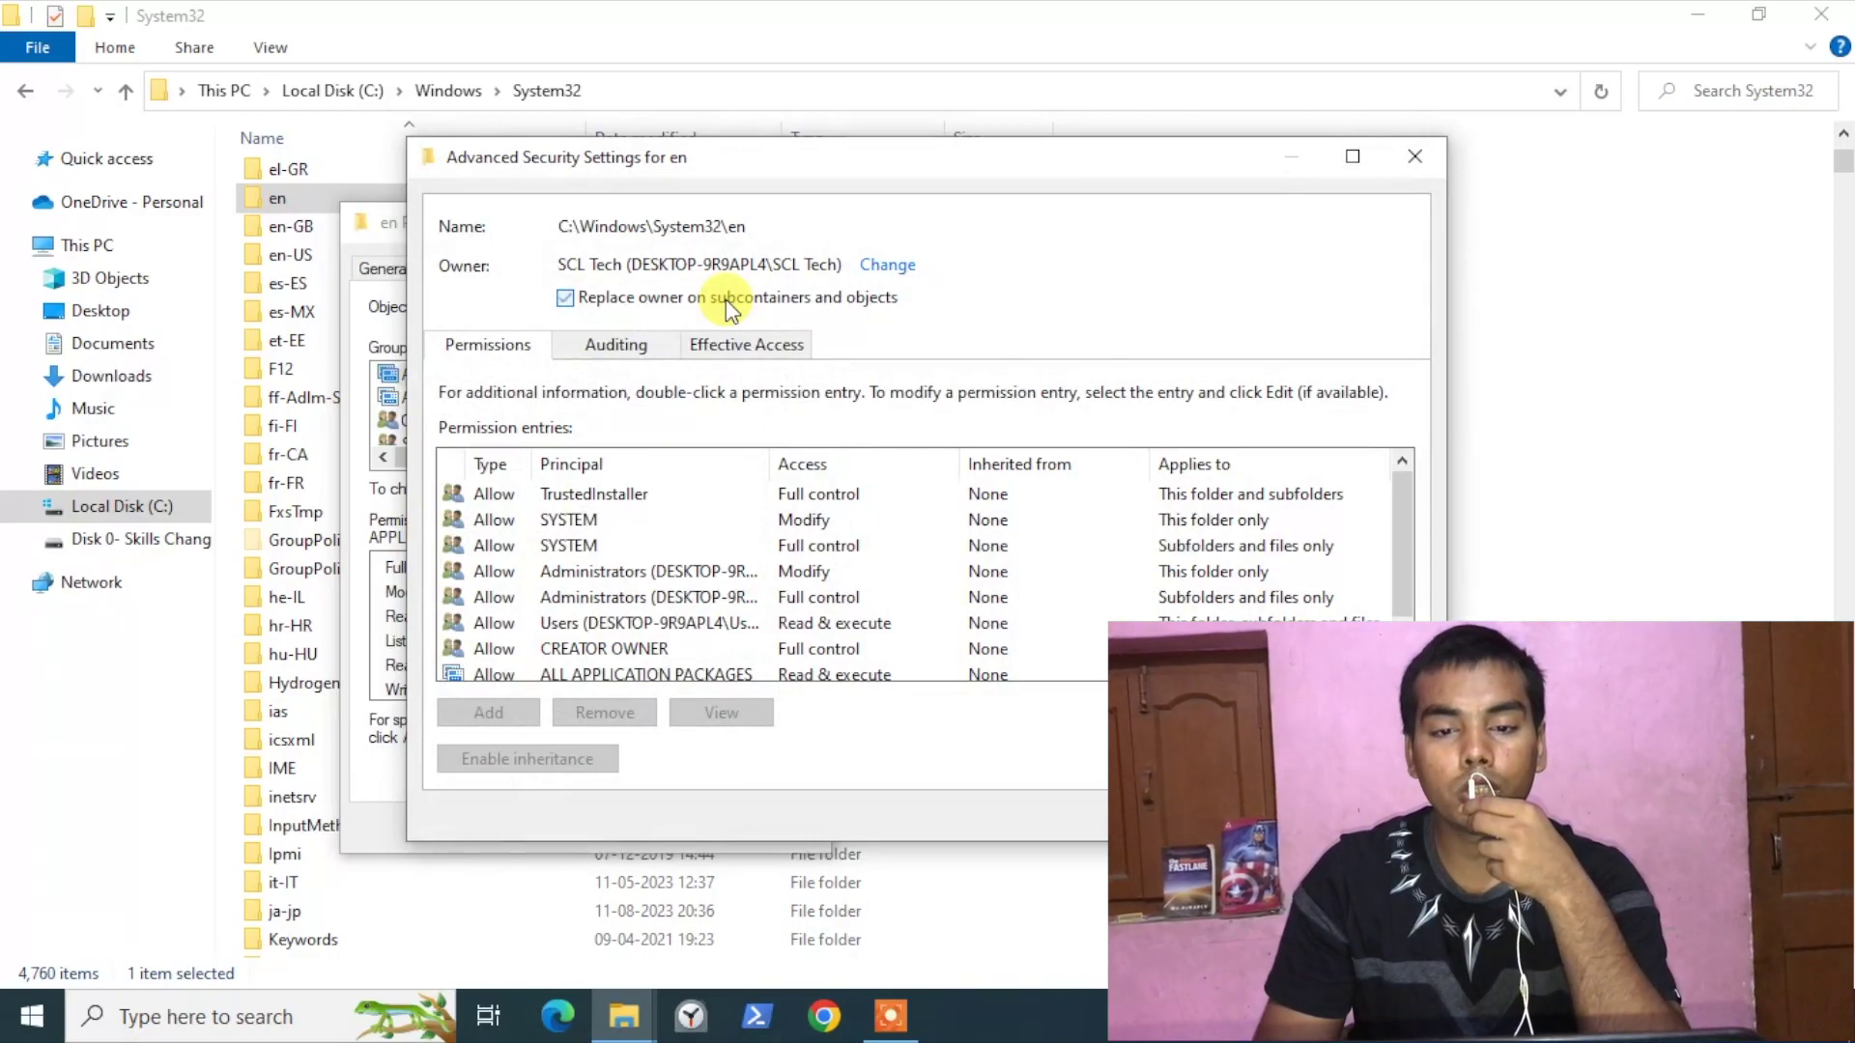
{"action": "left_click", "coordinate": [715, 298]}
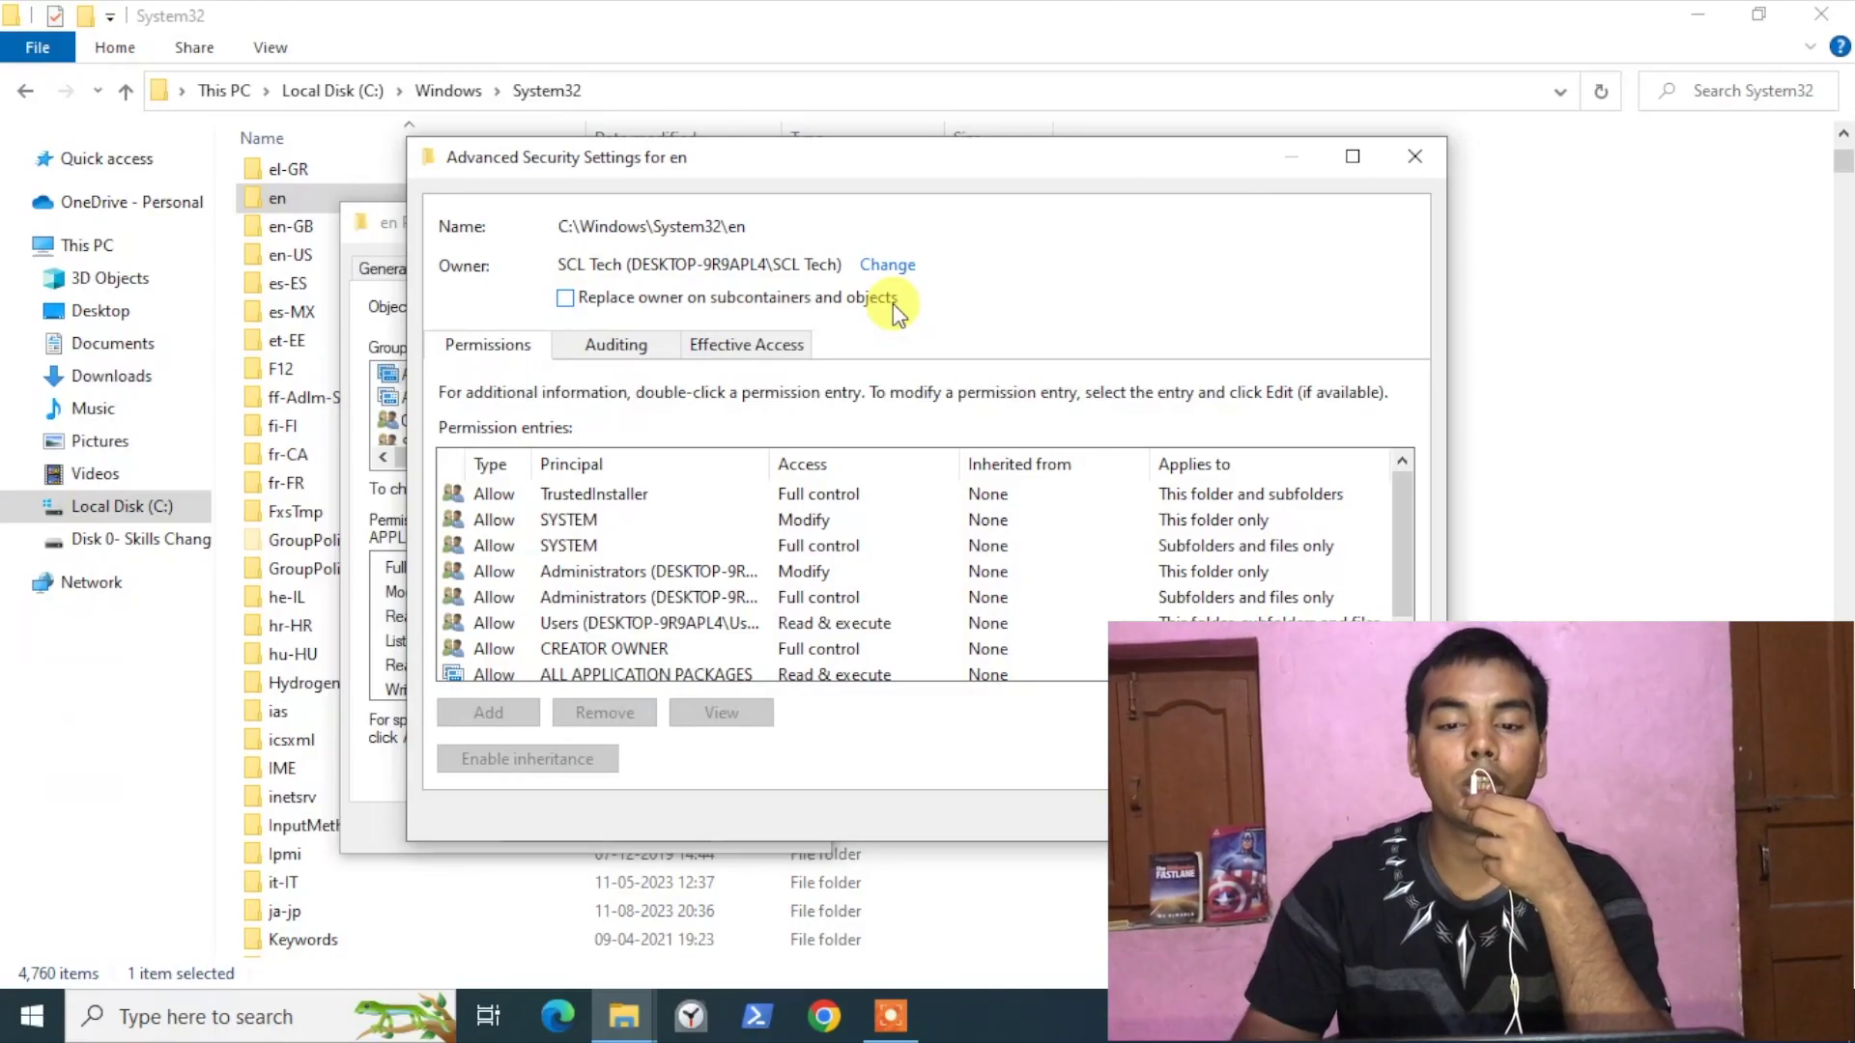
{"action": "left_click", "coordinate": [834, 308]}
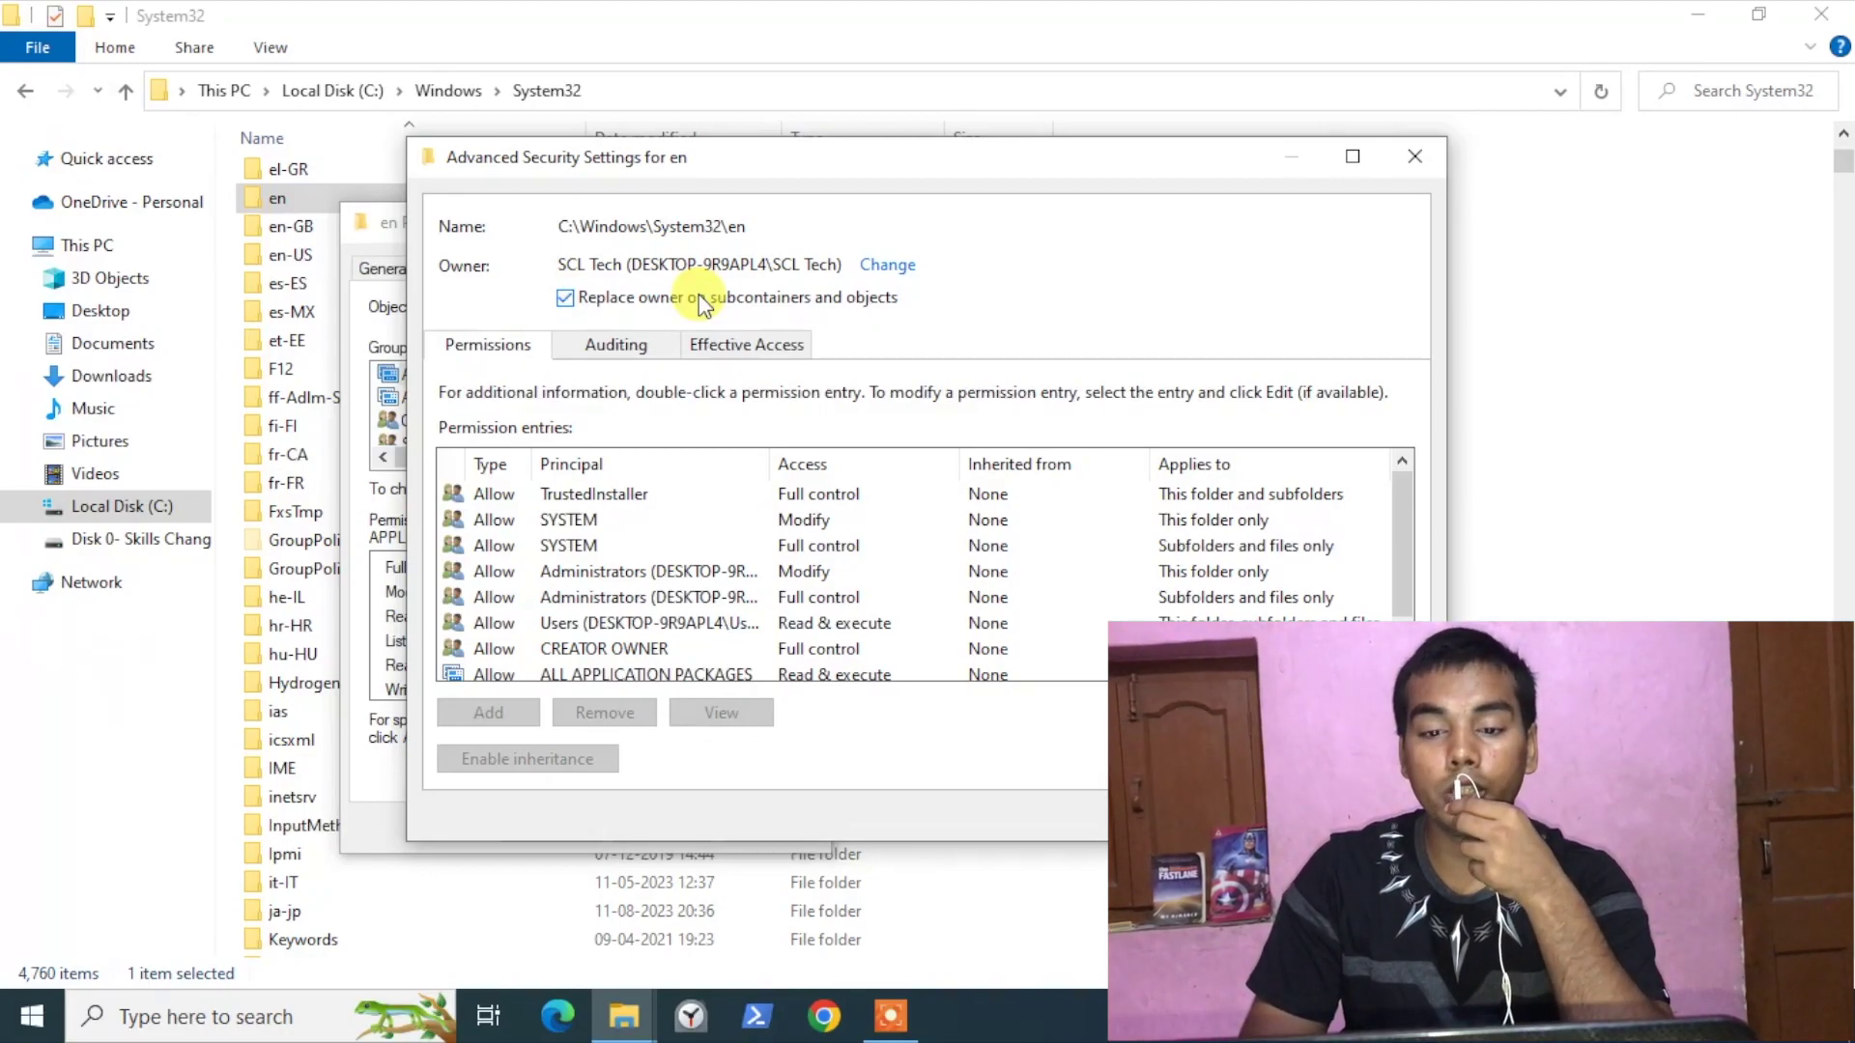
{"action": "left_click", "coordinate": [665, 297]}
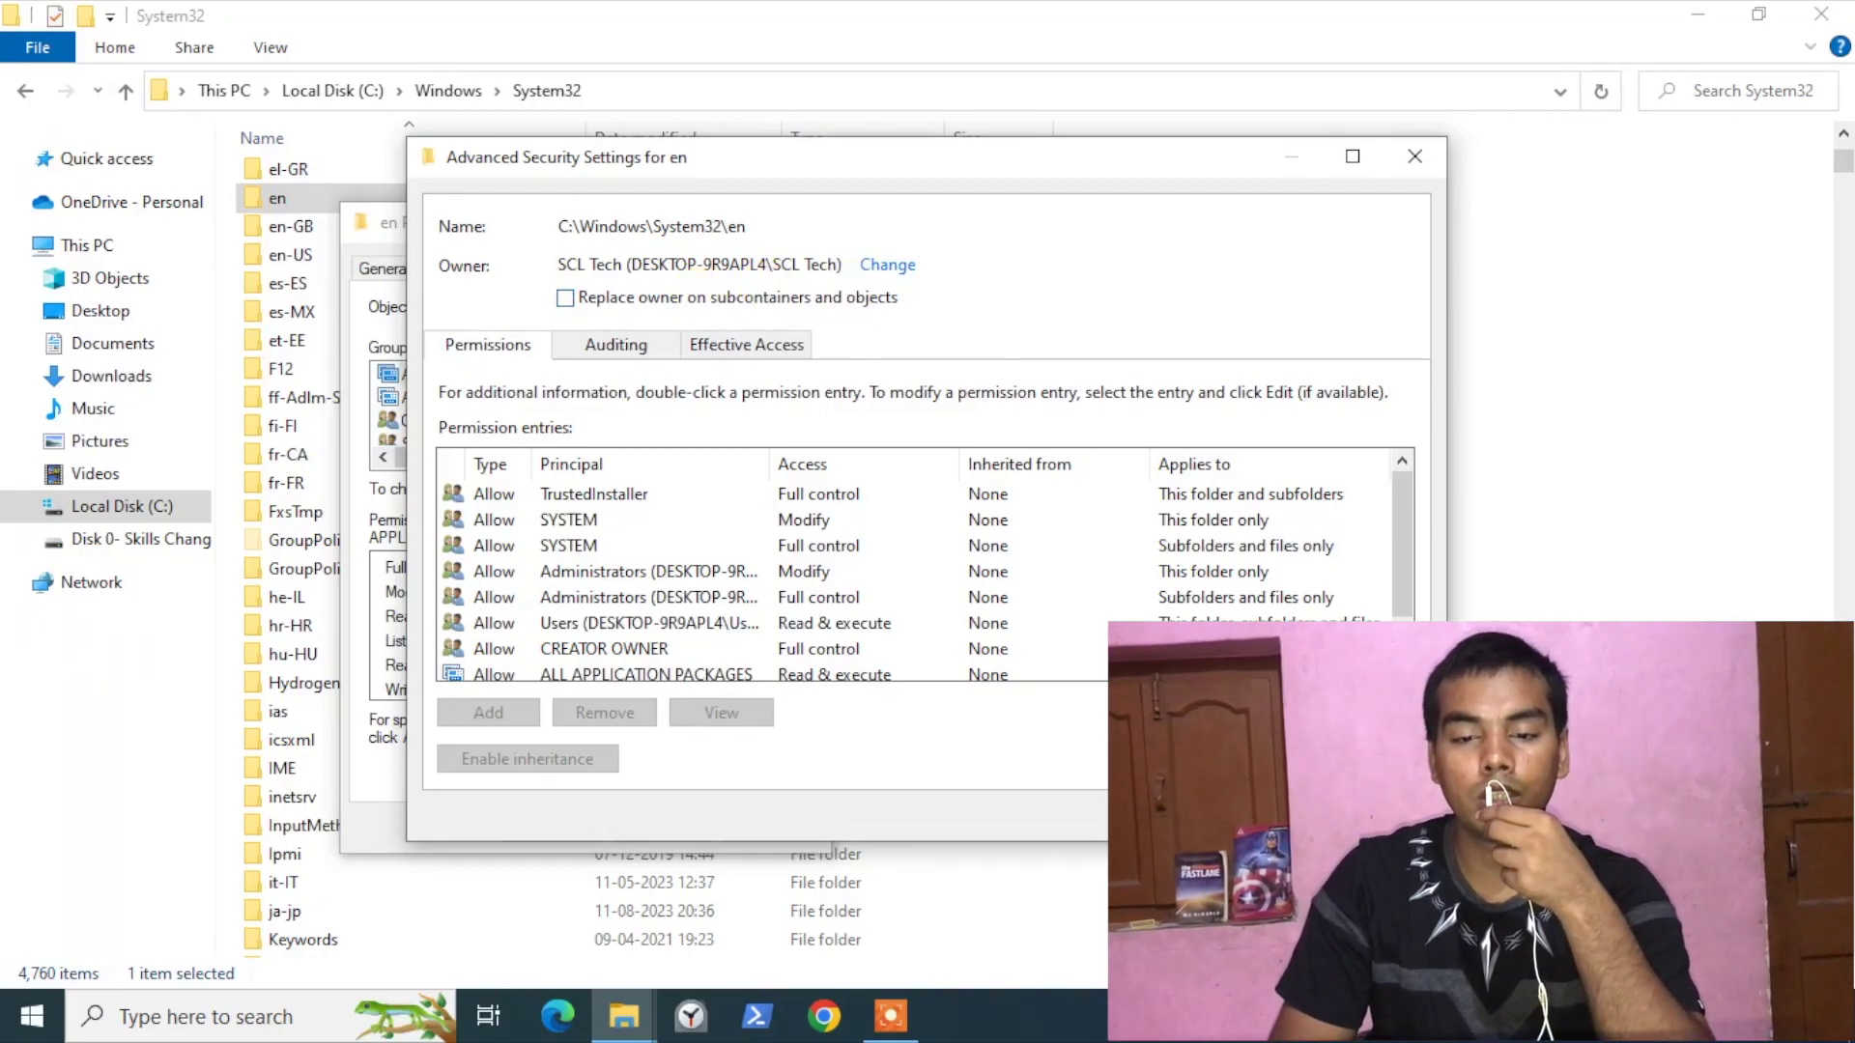
{"action": "key", "text": "Return"}
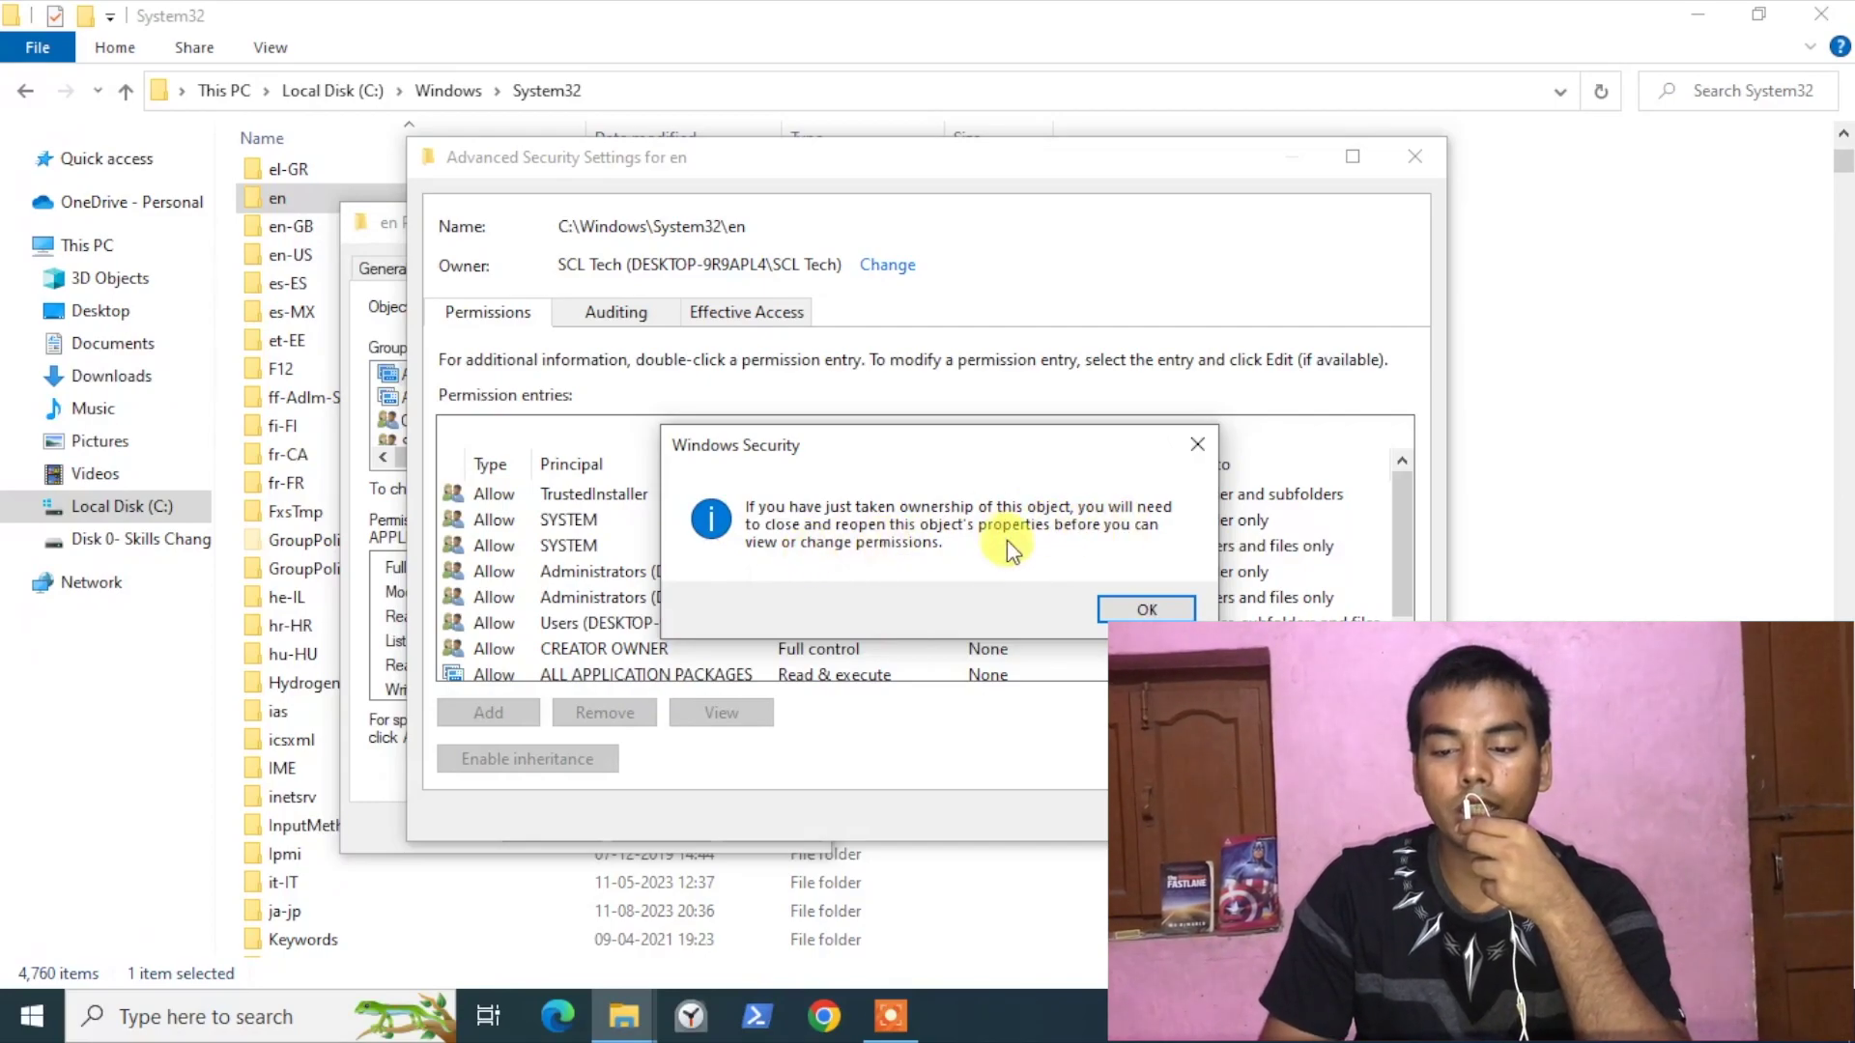
Acknowledge the reopen-properties notice and close the Advanced Security and Properties windows
{"action": "left_click", "coordinate": [1120, 607]}
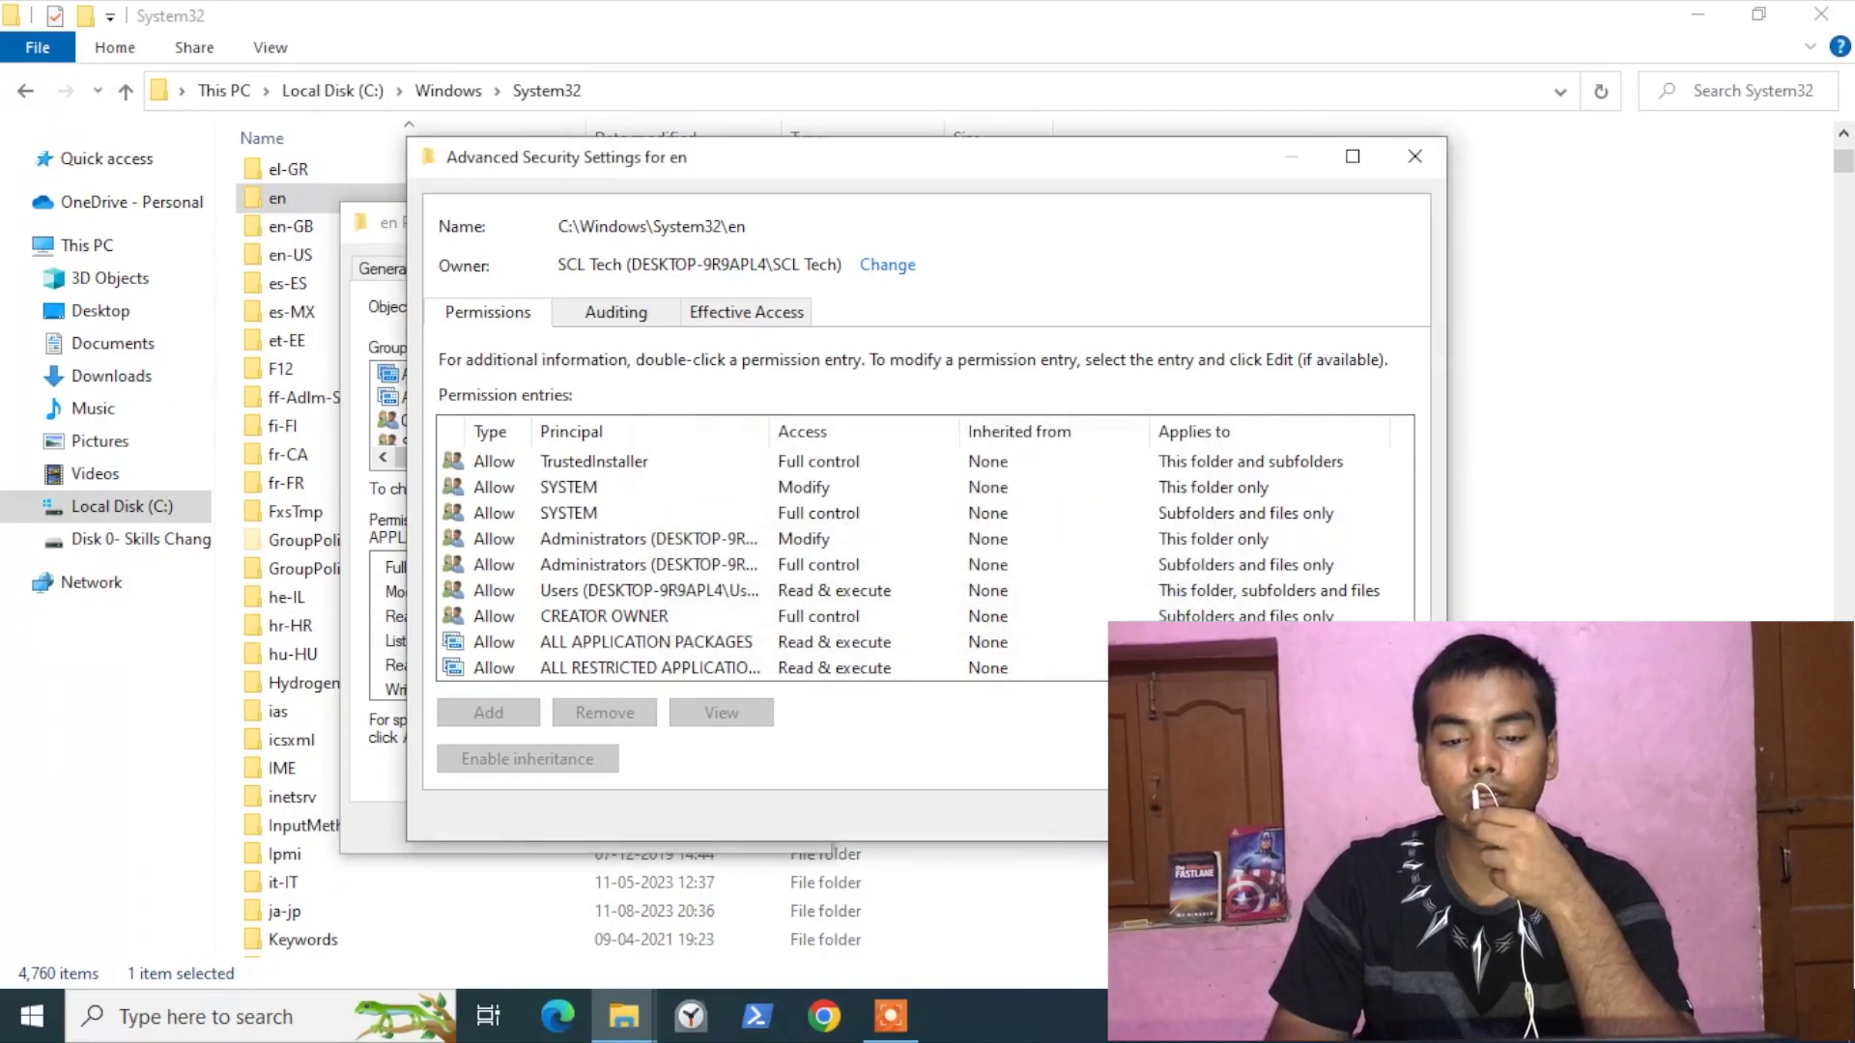
{"action": "key", "text": "Escape"}
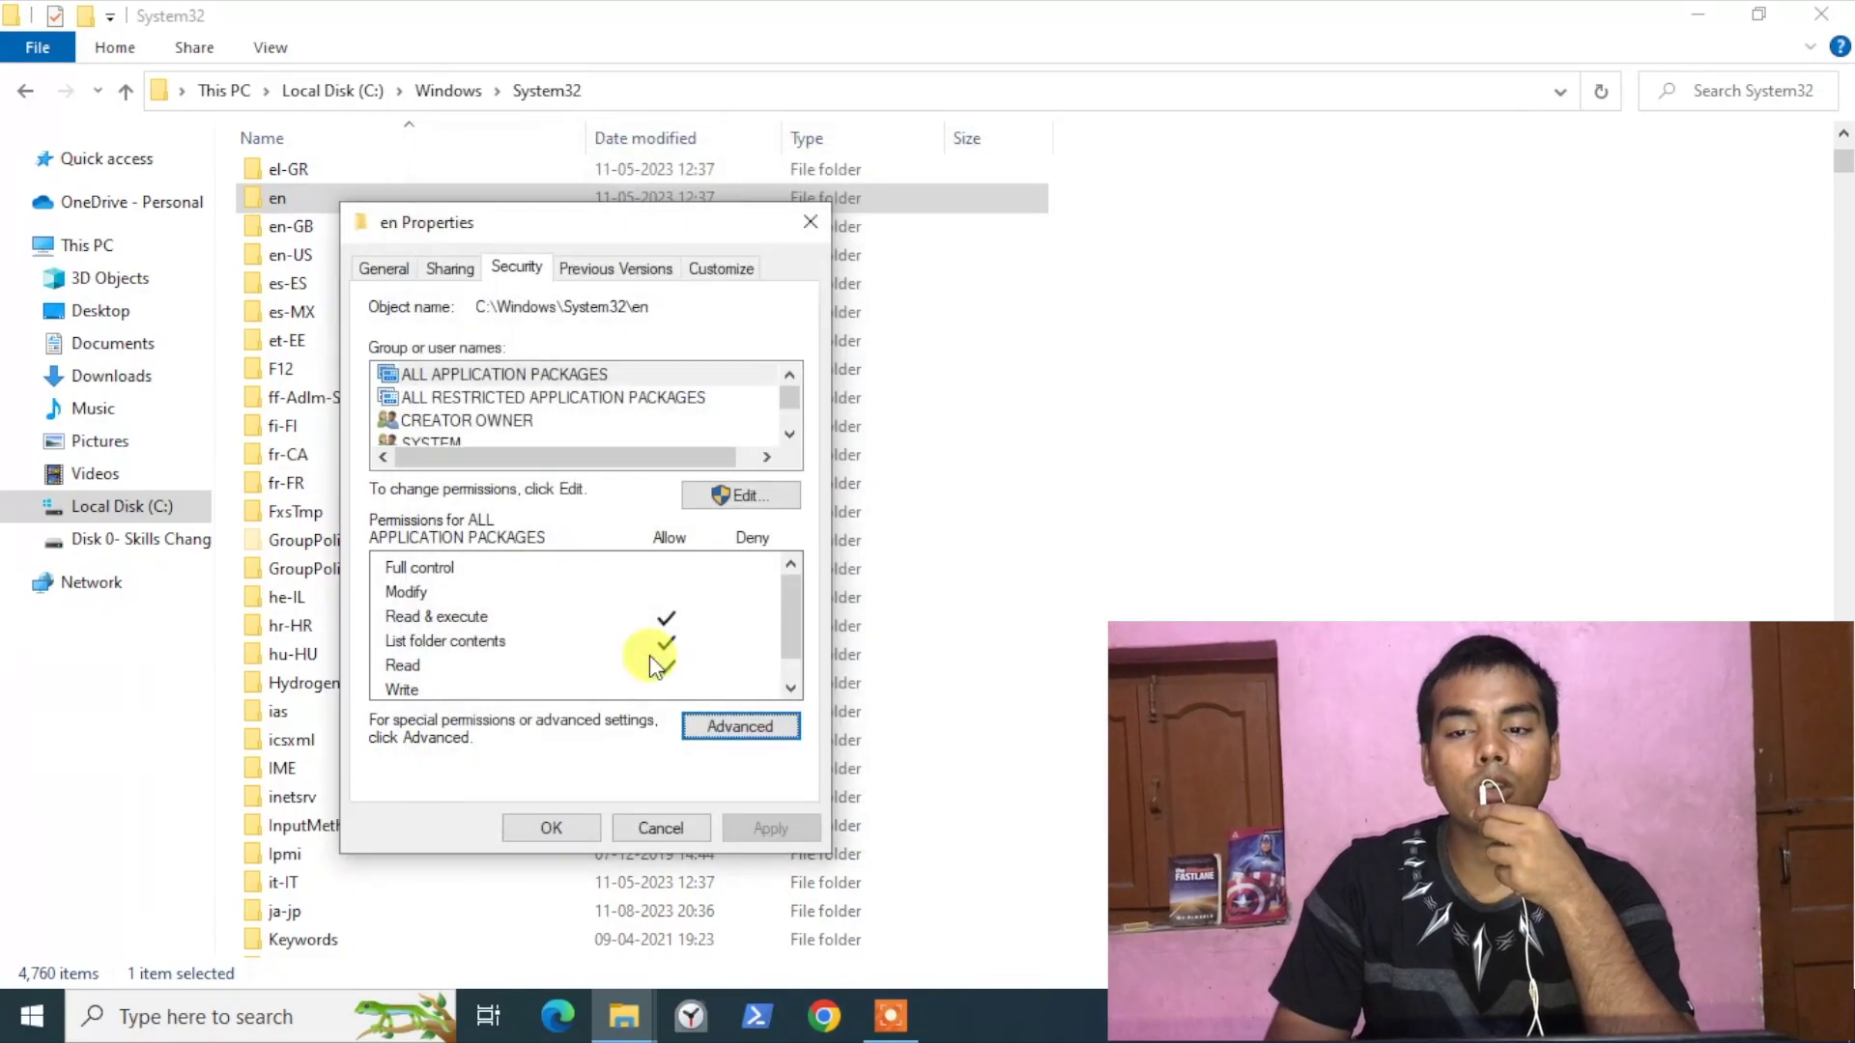
{"action": "left_click", "coordinate": [541, 827]}
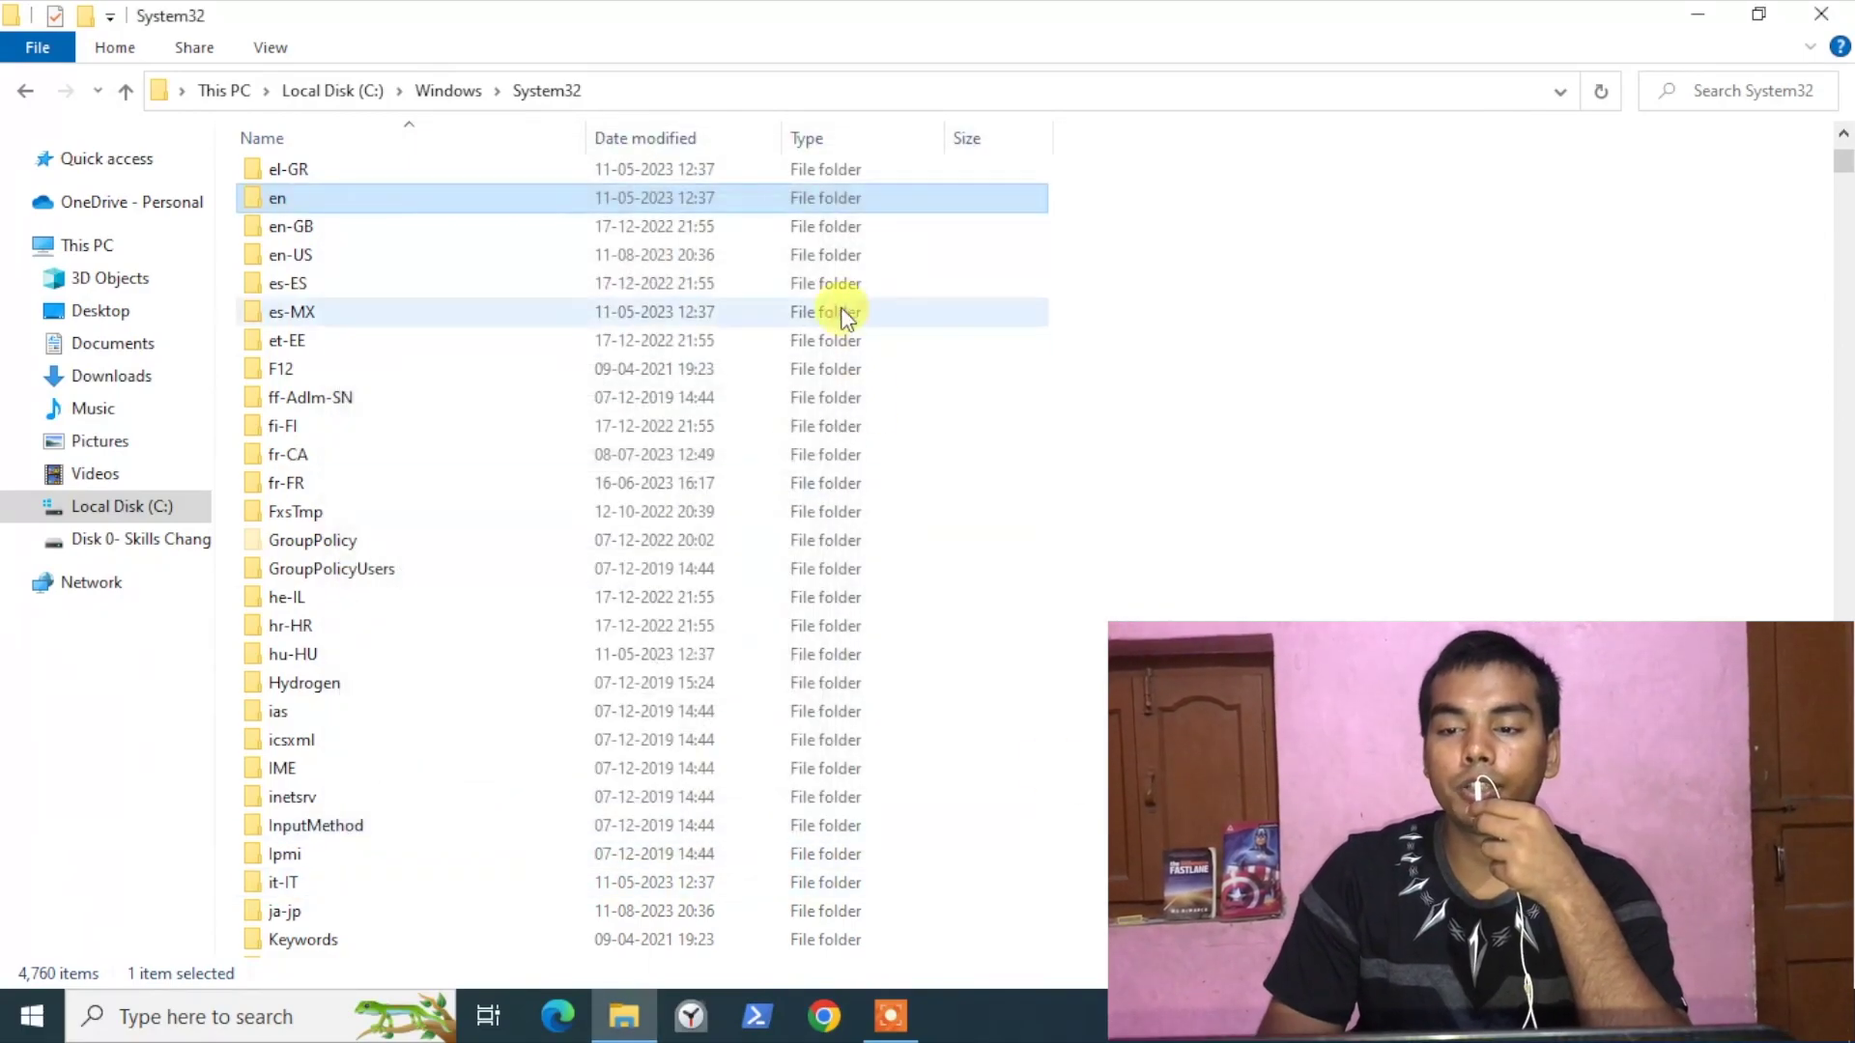
{"action": "left_click", "coordinate": [1111, 194]}
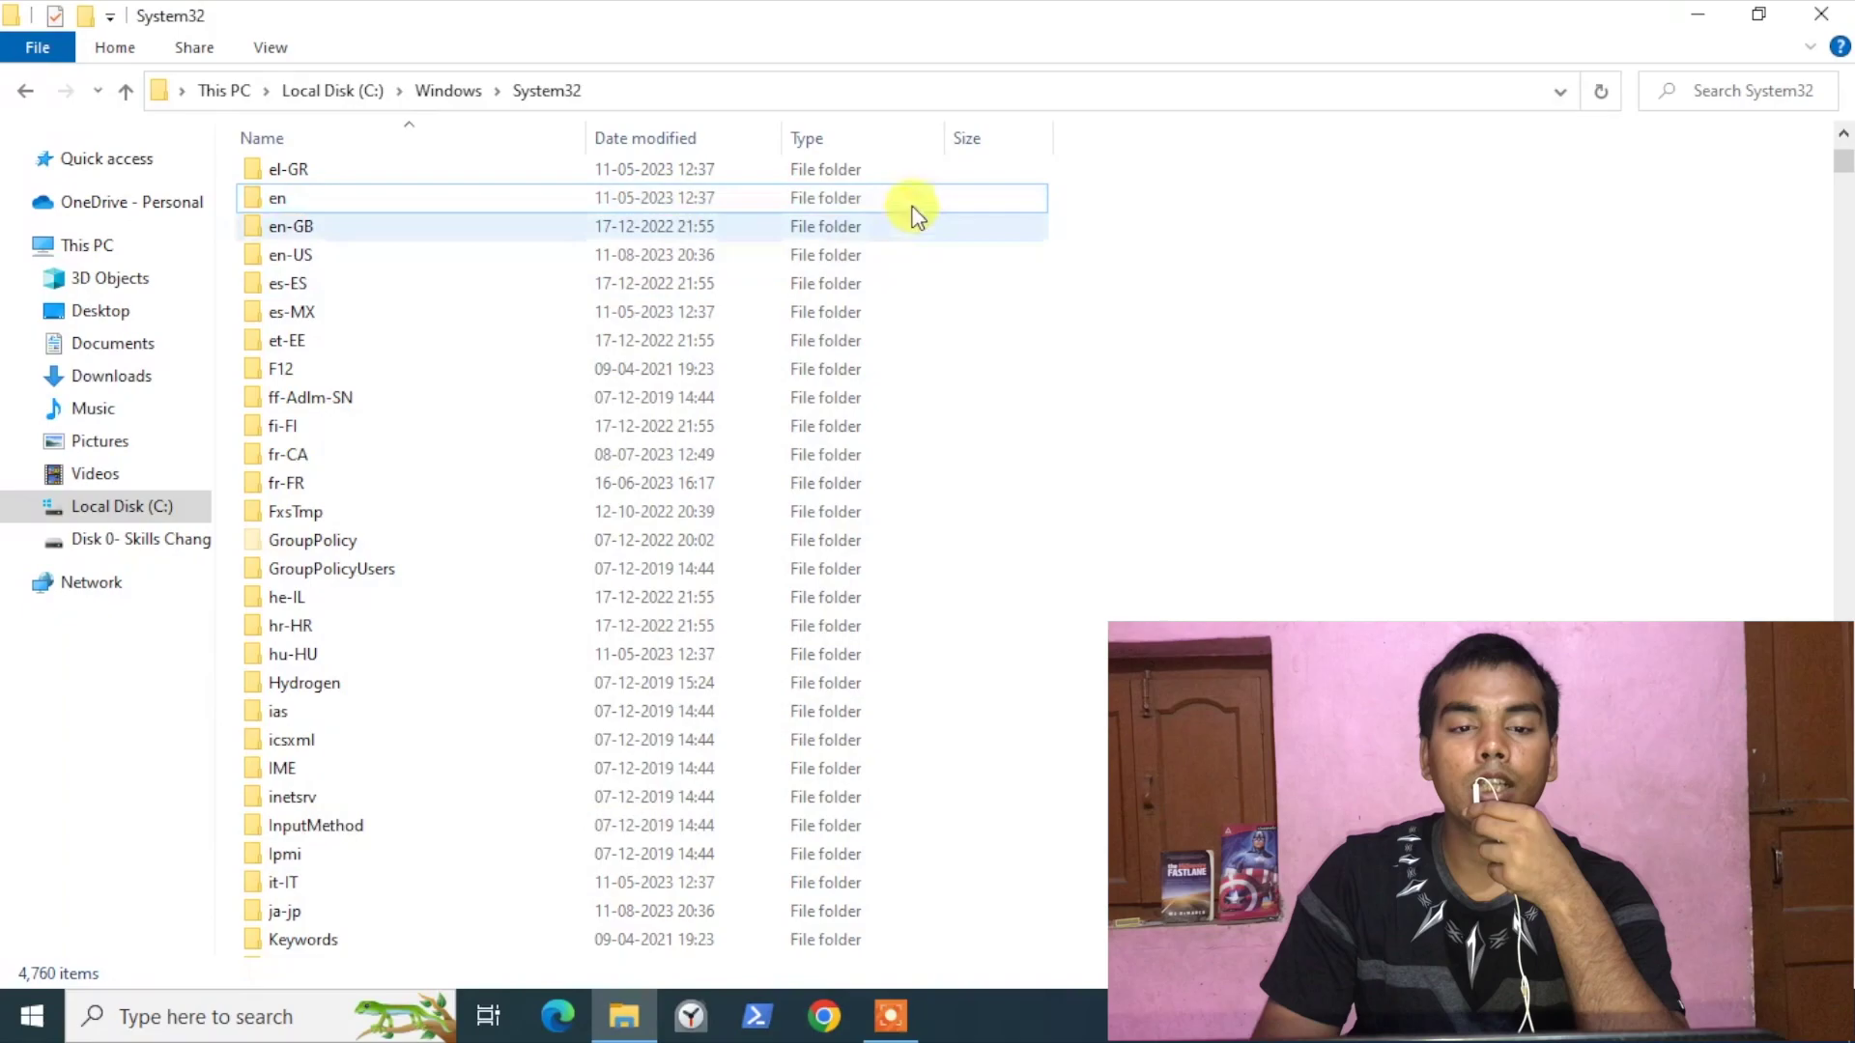
{"action": "right_click", "coordinate": [1294, 246]}
{"action": "left_click", "coordinate": [1370, 354]}
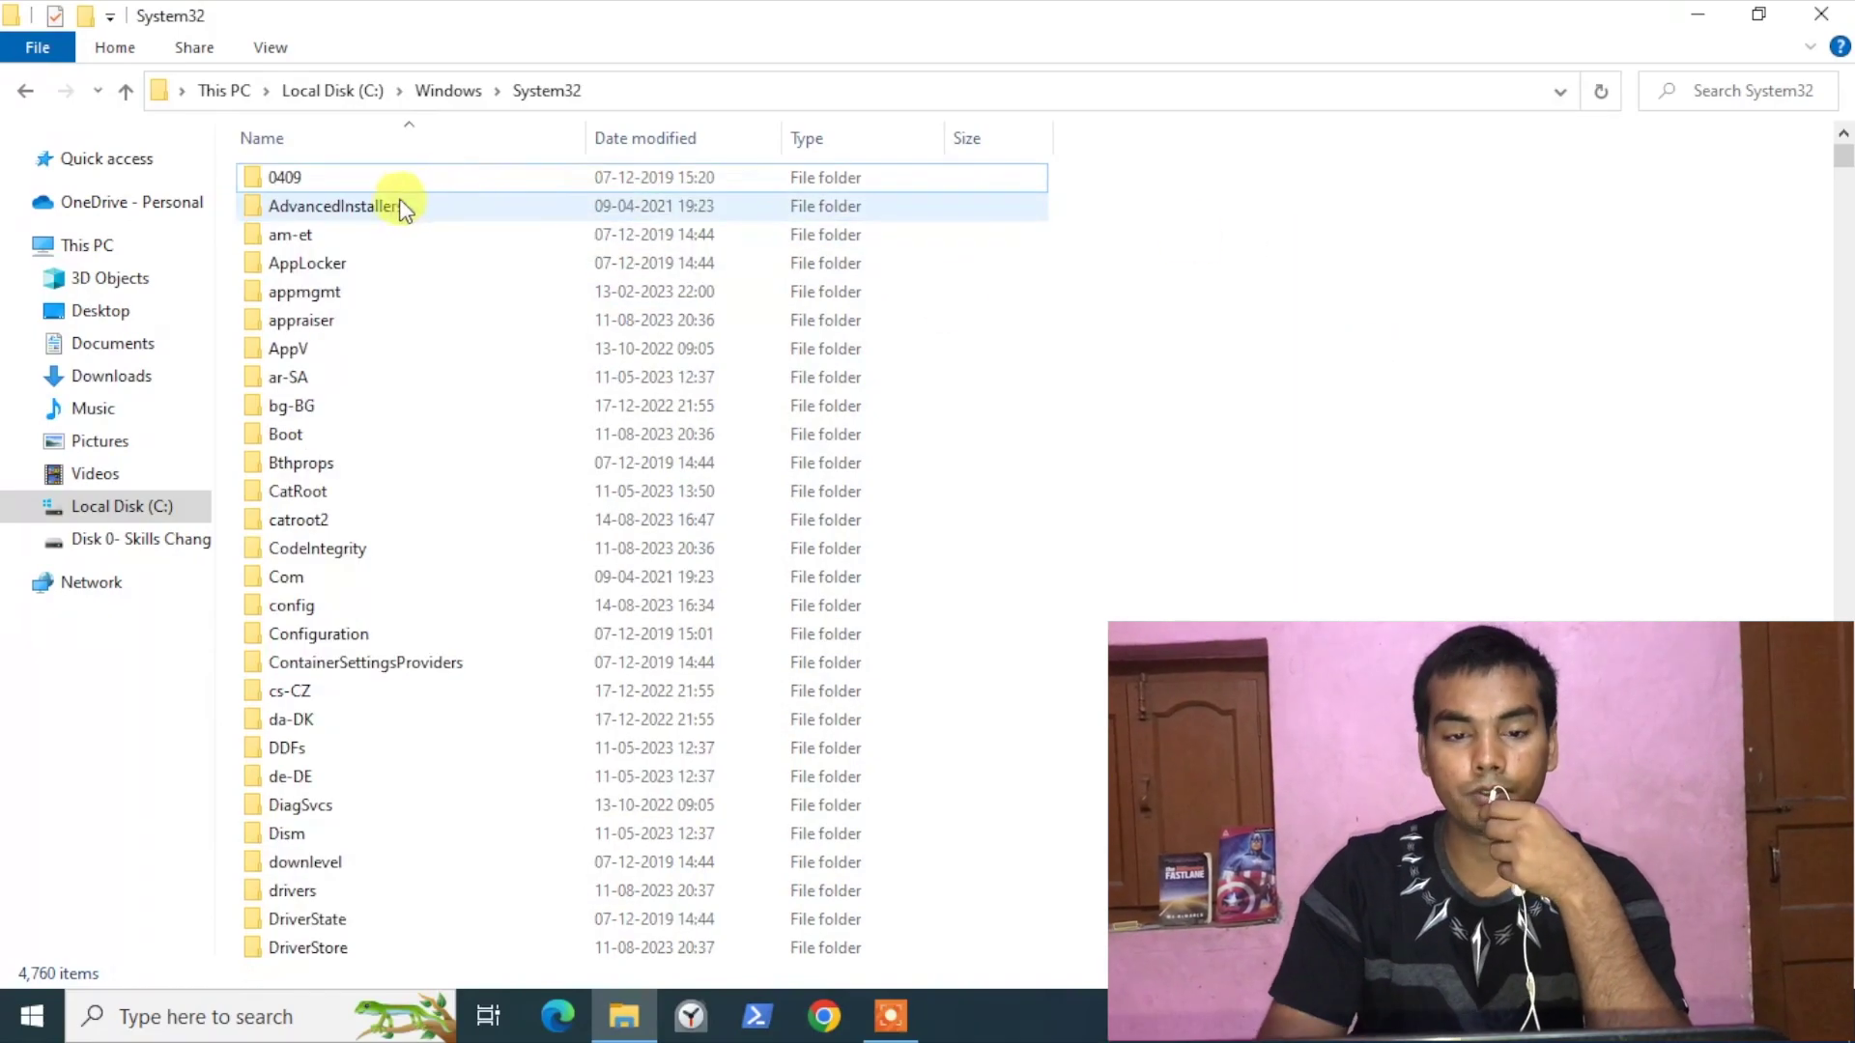
{"action": "left_click", "coordinate": [327, 356]}
{"action": "key", "text": "e"}
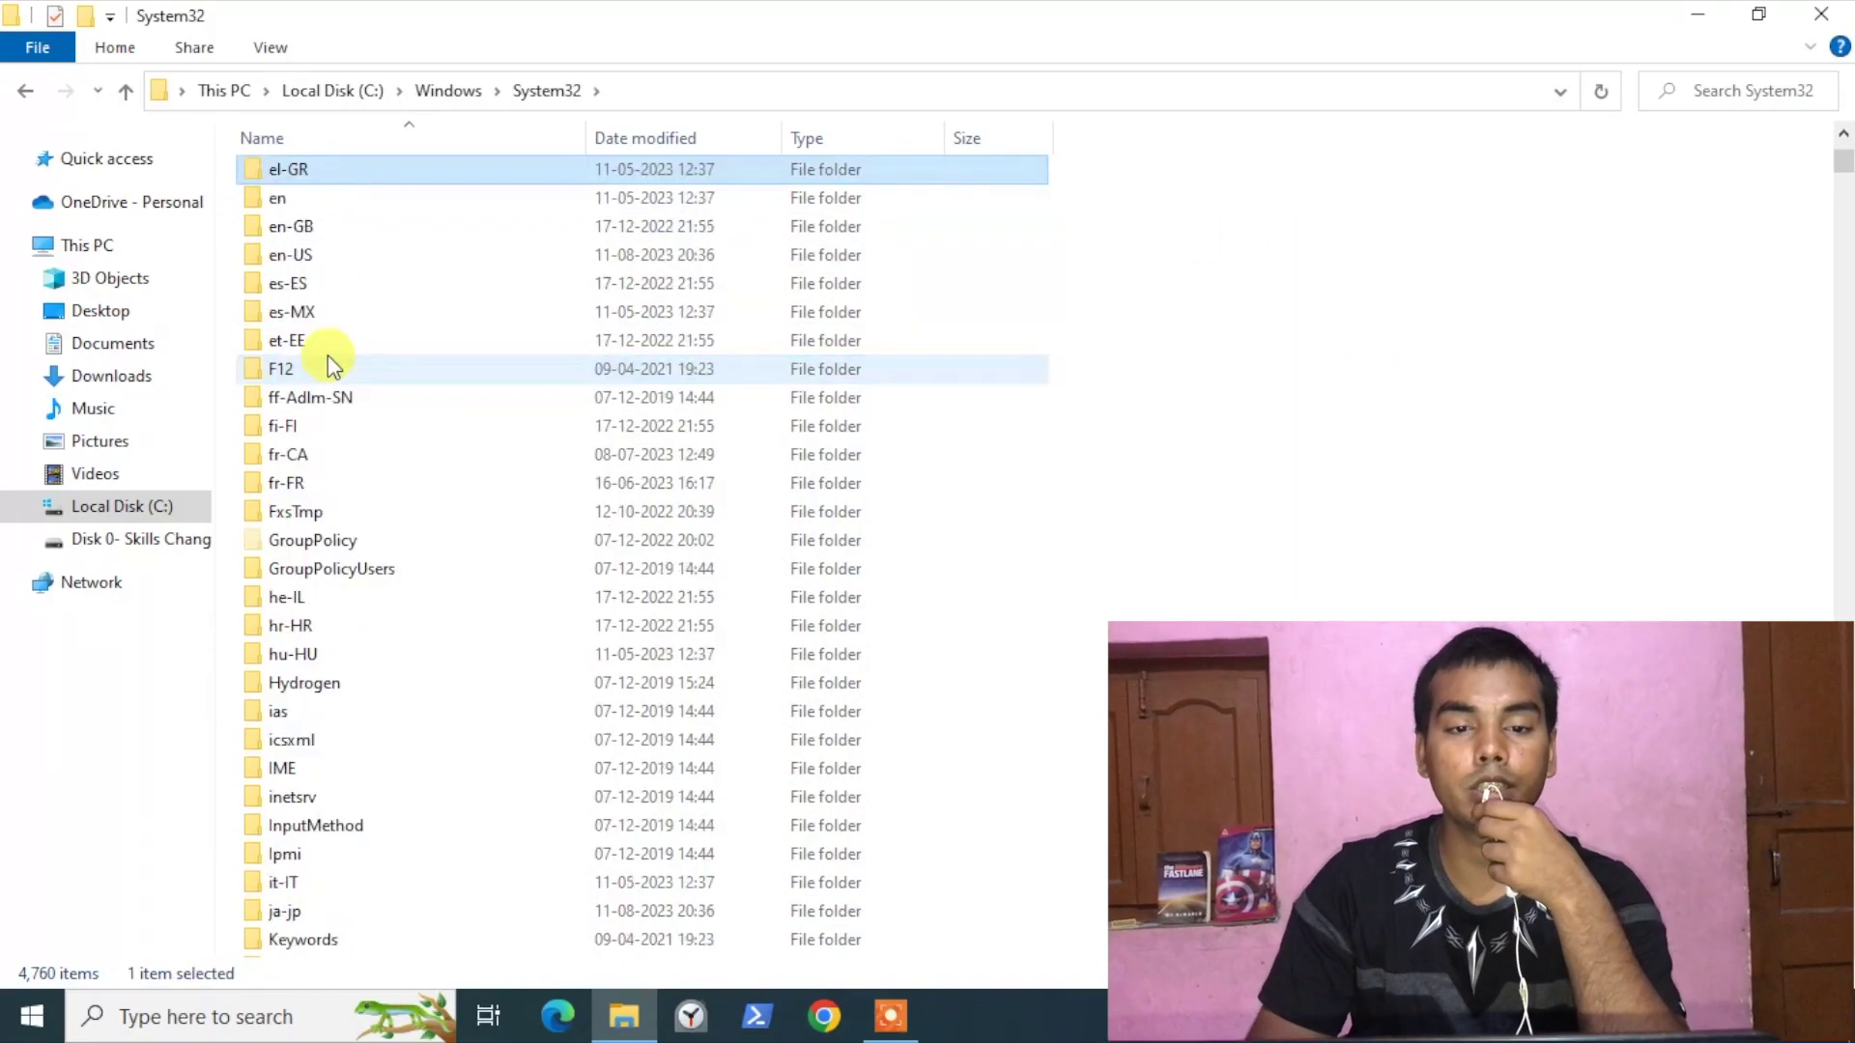
{"action": "key", "text": "e"}
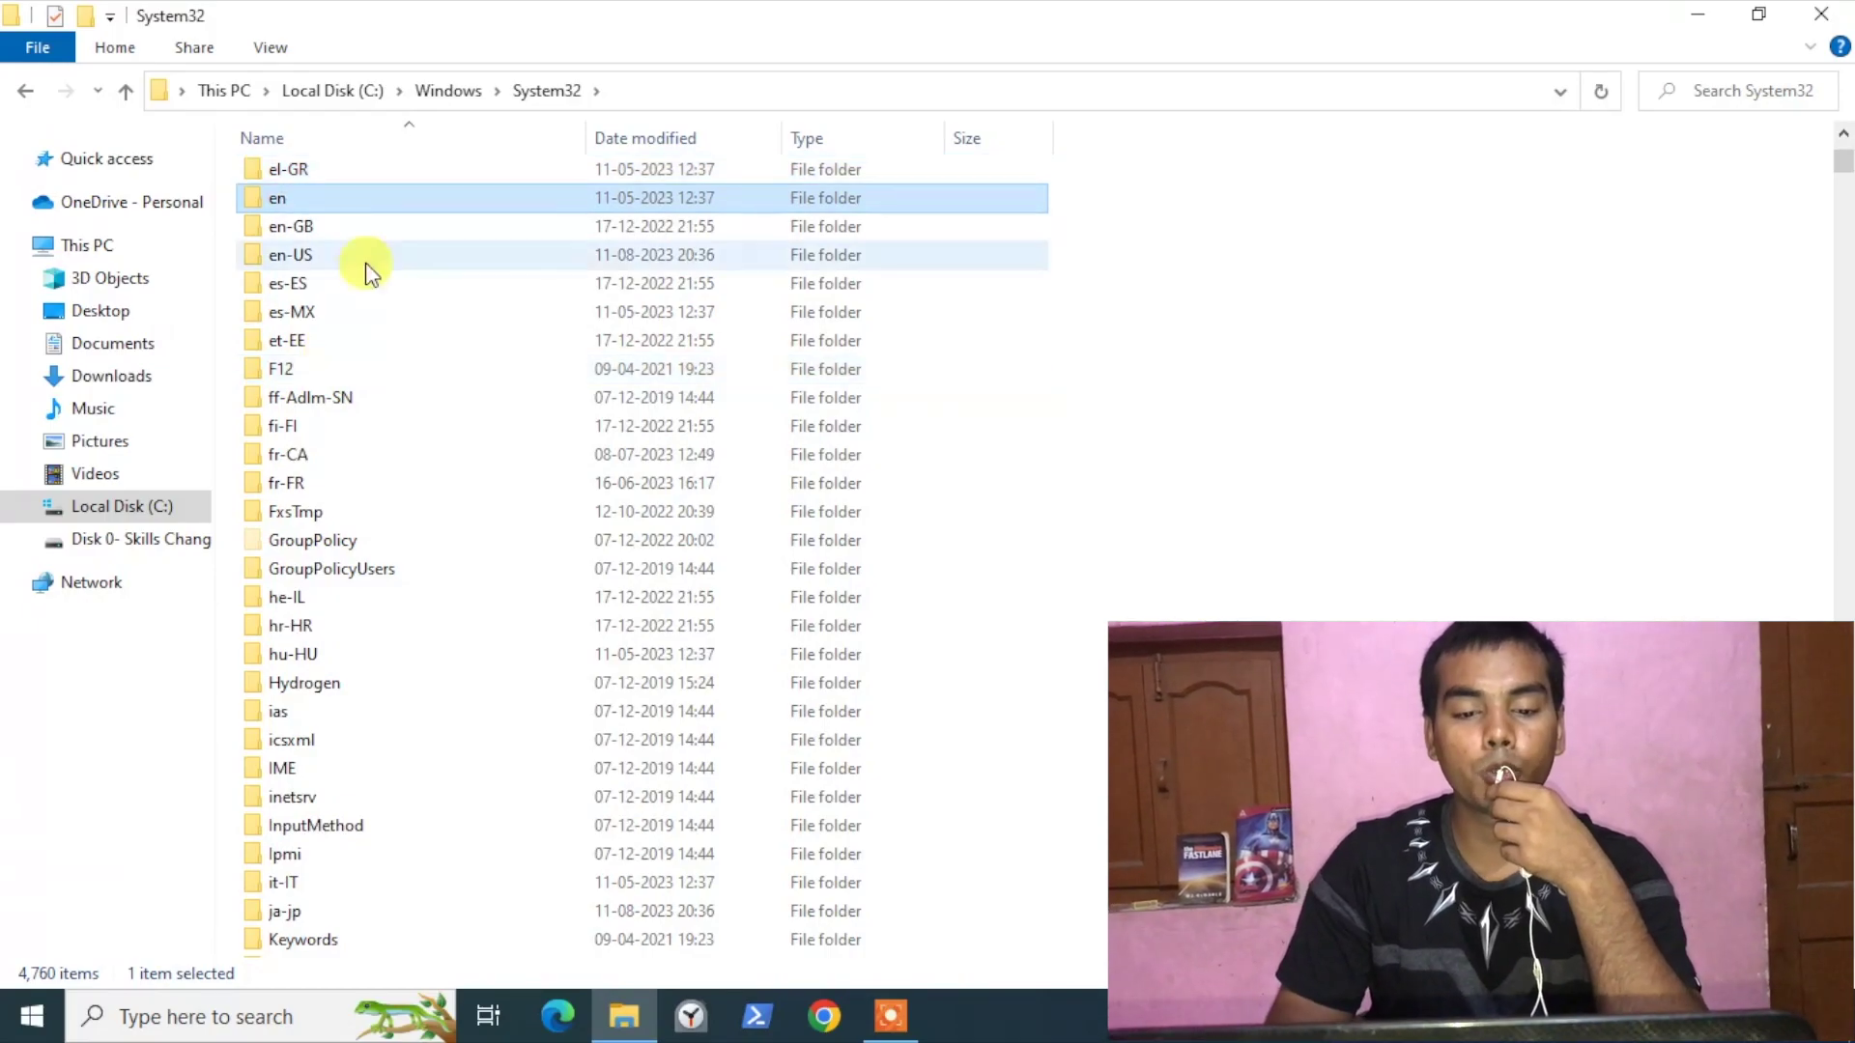
{"action": "right_click", "coordinate": [396, 193]}
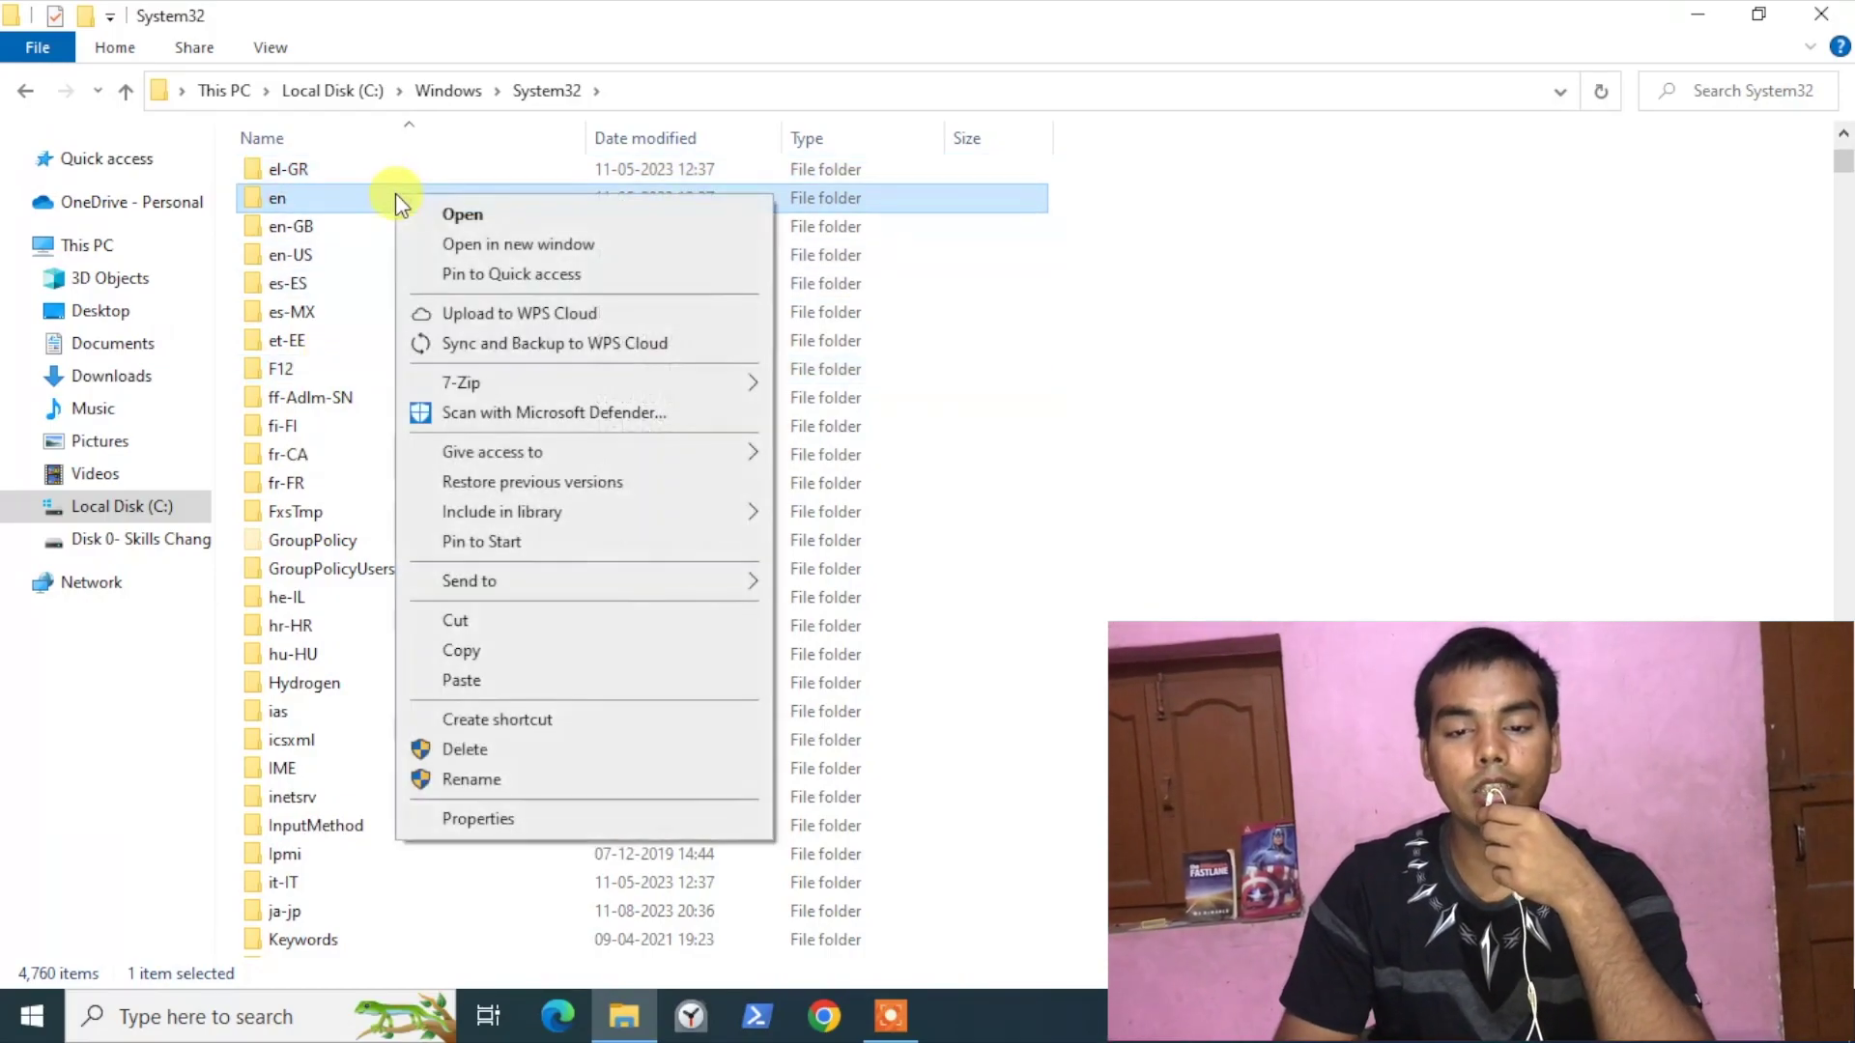
{"action": "left_click", "coordinate": [478, 819]}
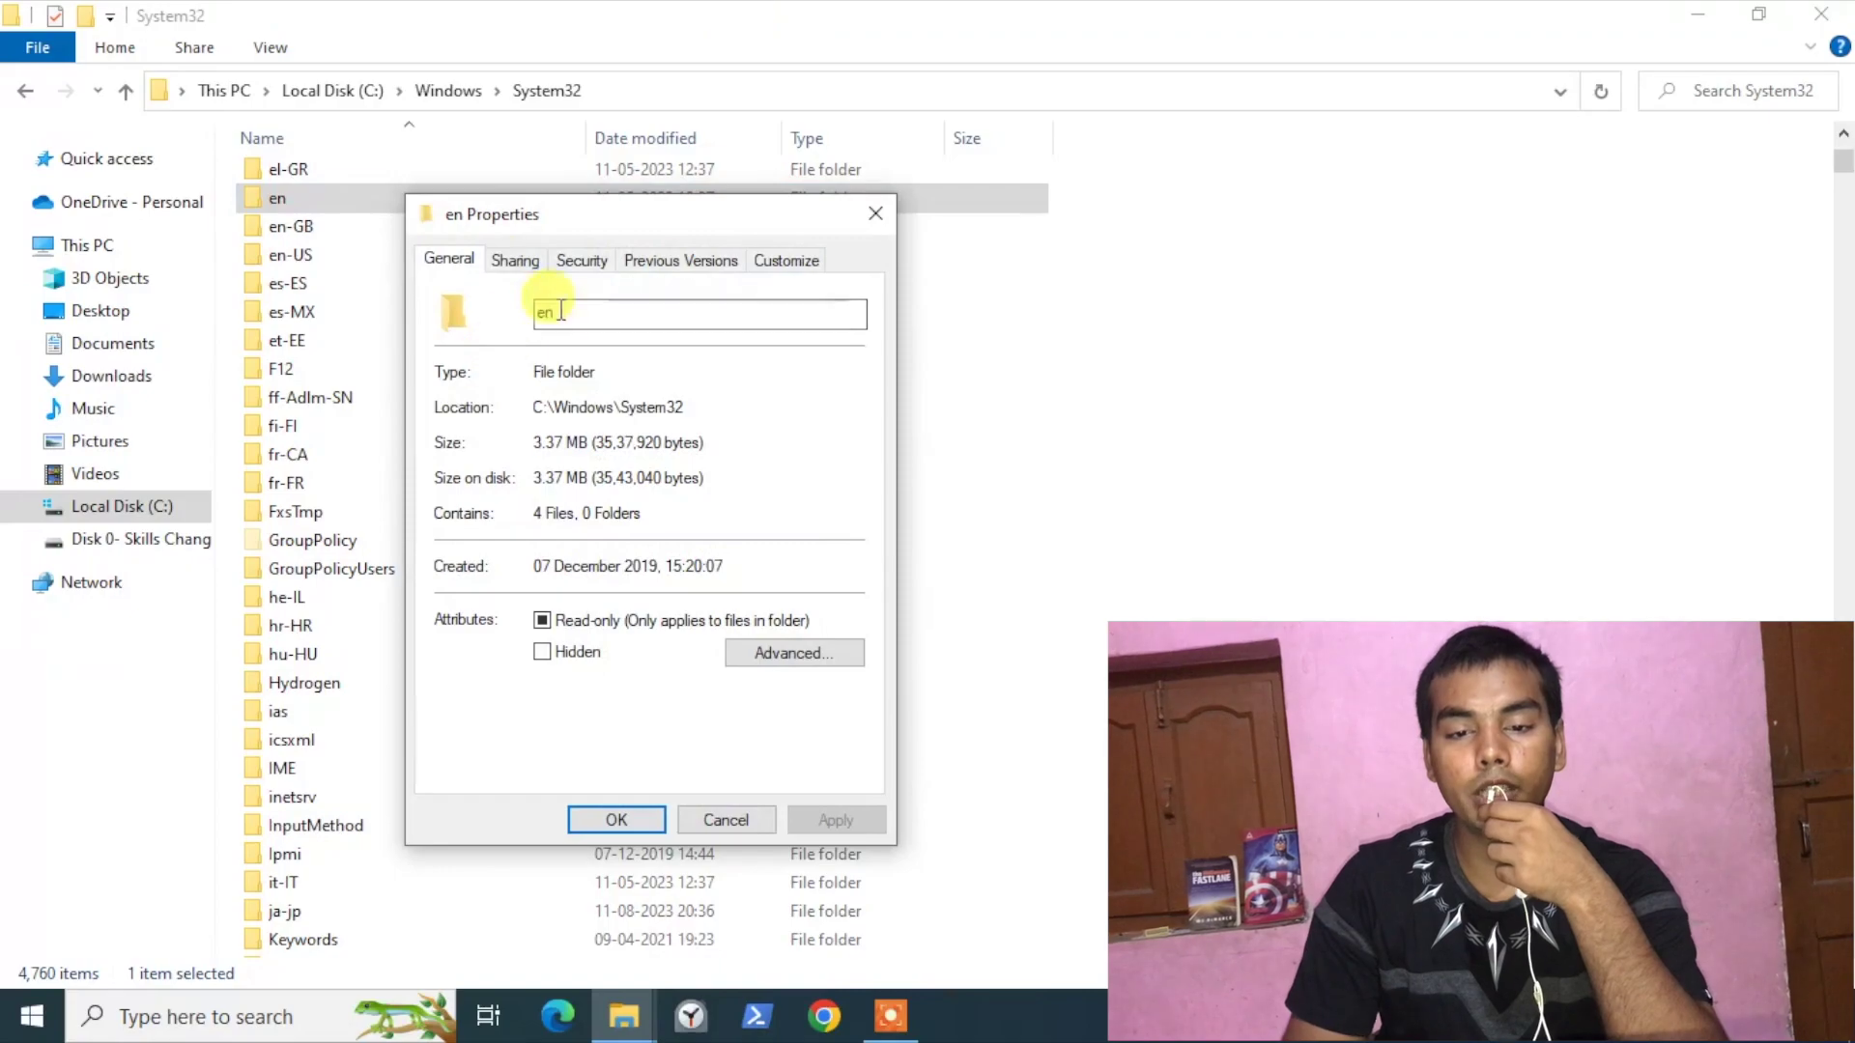
{"action": "left_click", "coordinate": [585, 258]}
{"action": "left_click", "coordinate": [773, 707]}
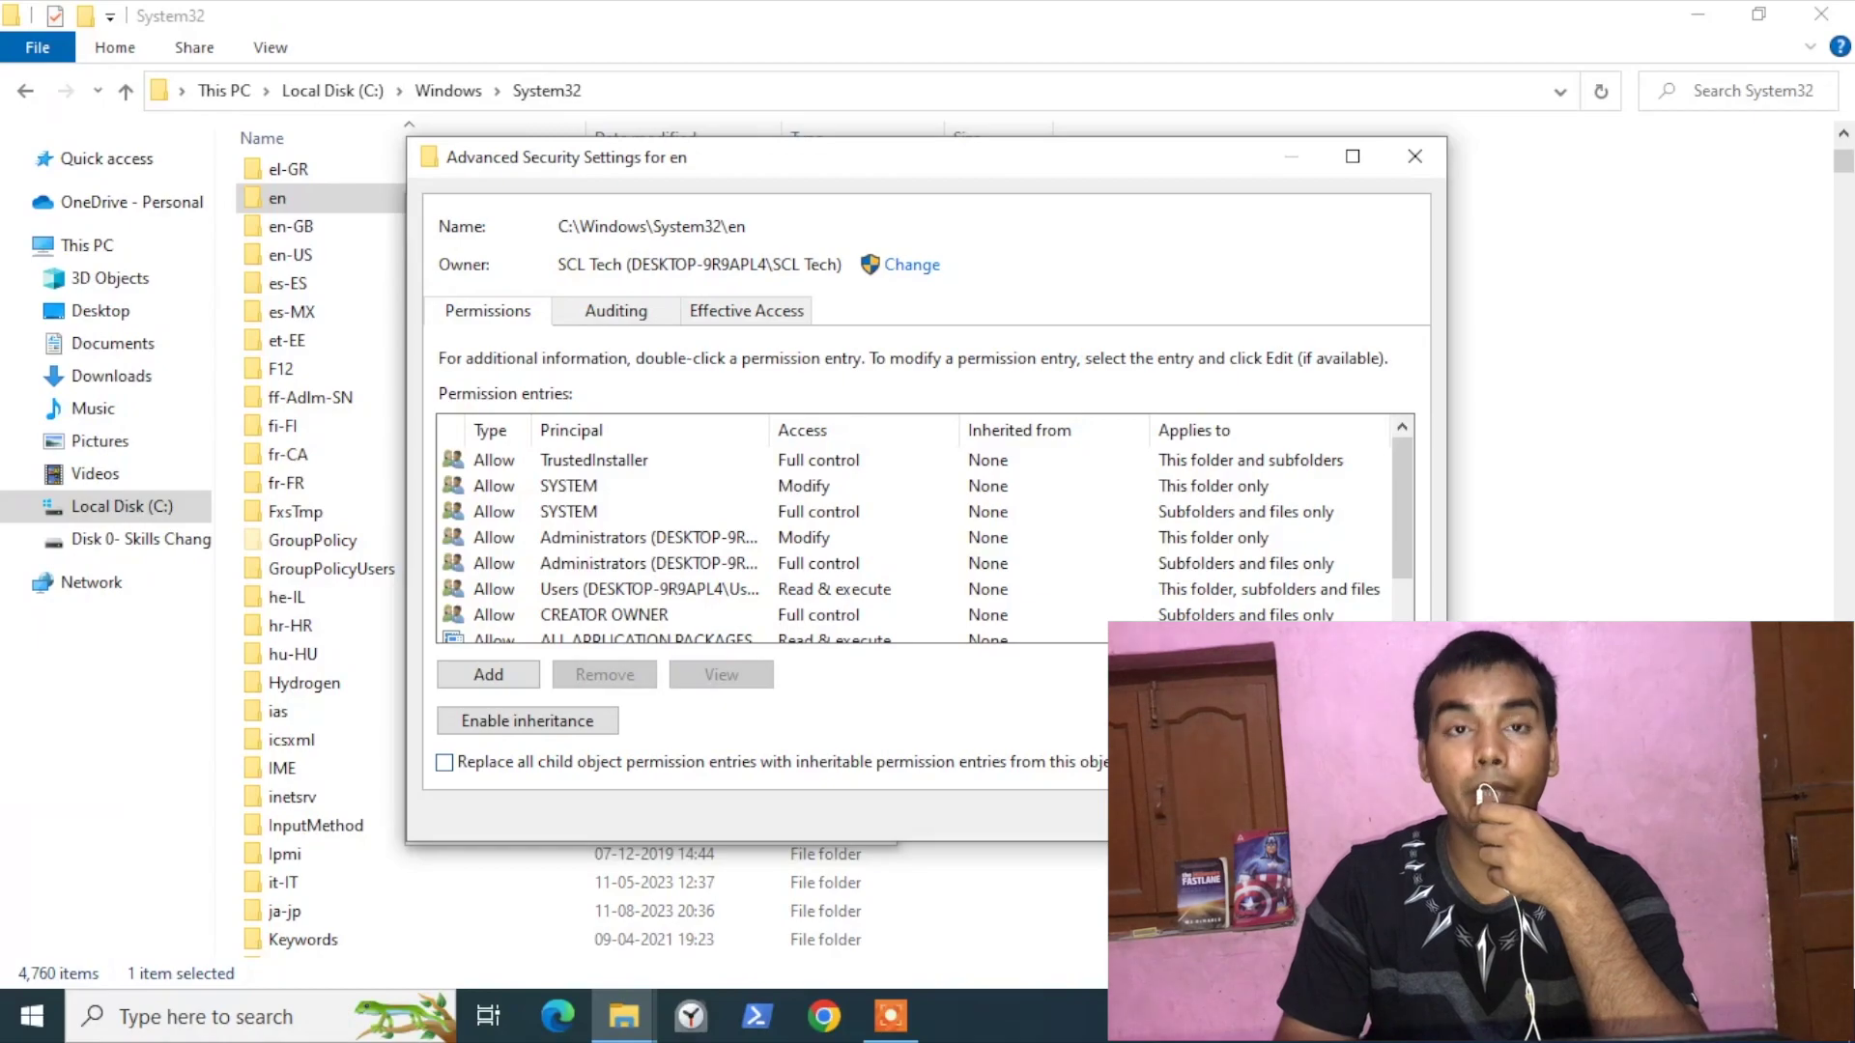
{"action": "key", "text": "Escape"}
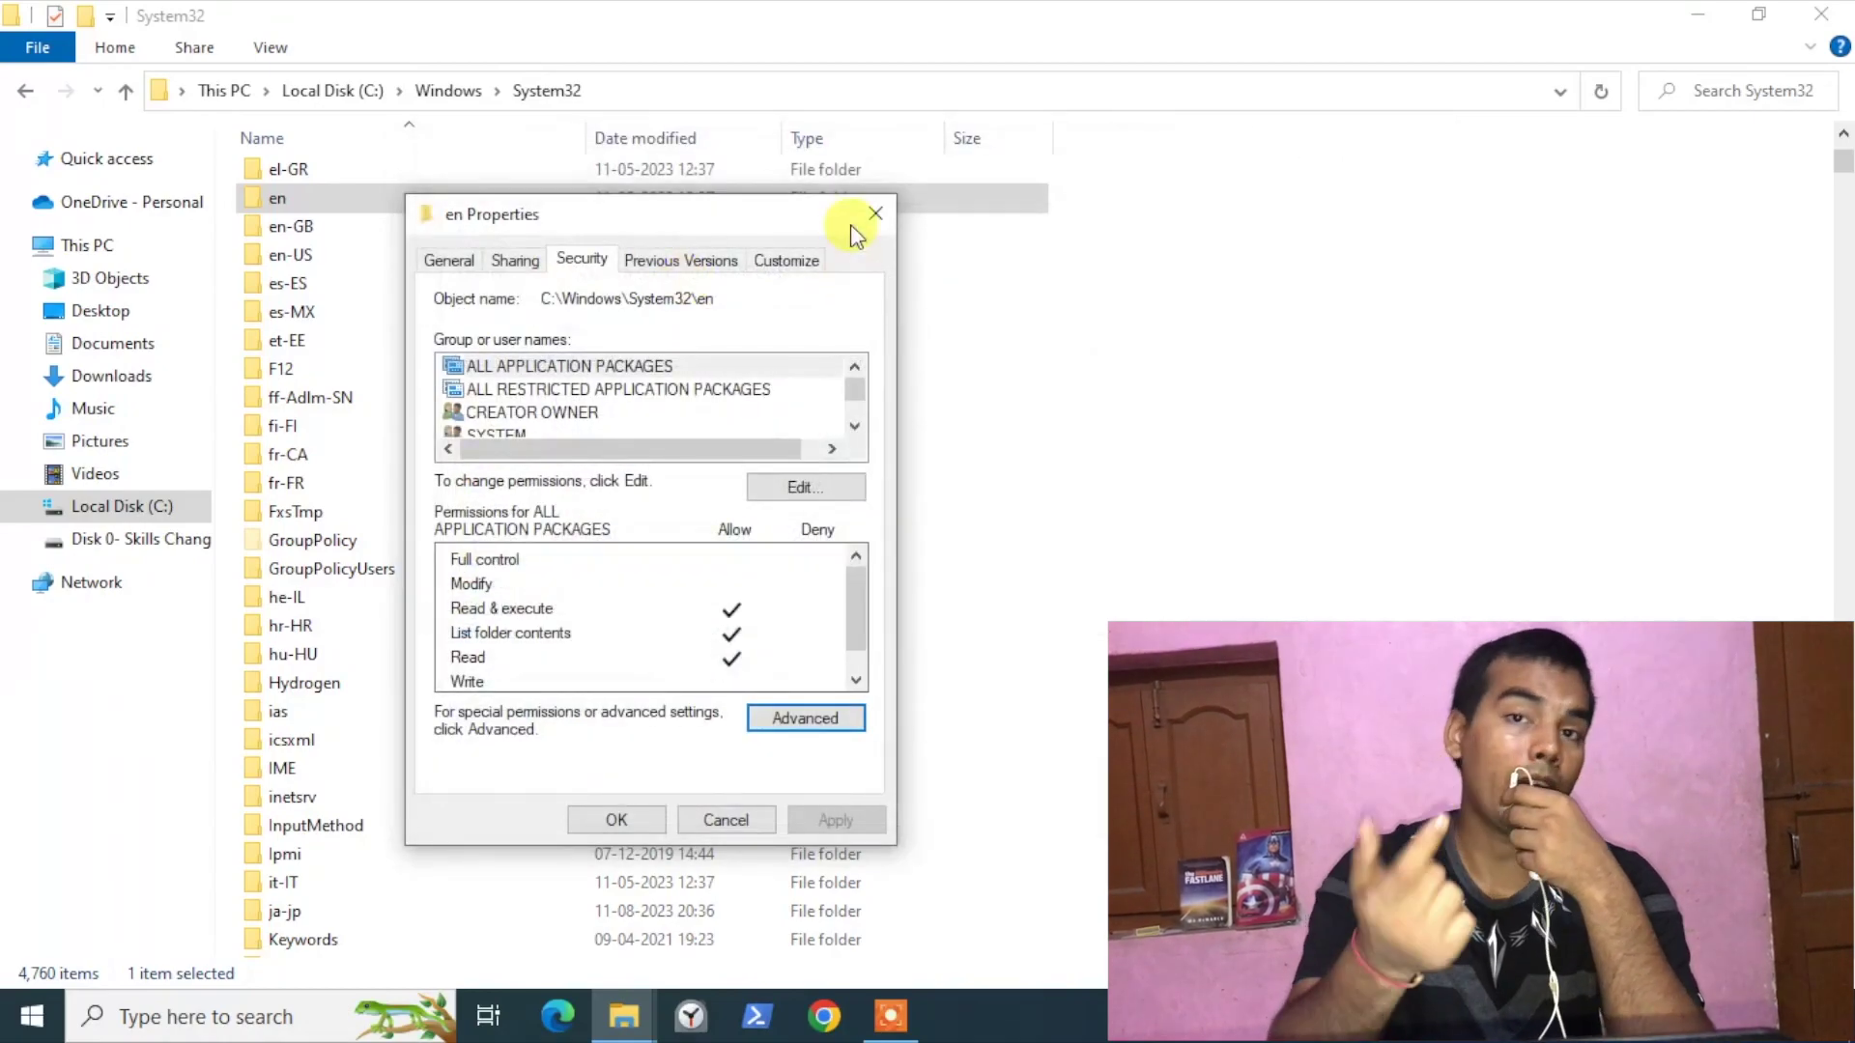
{"action": "left_click", "coordinate": [866, 211]}
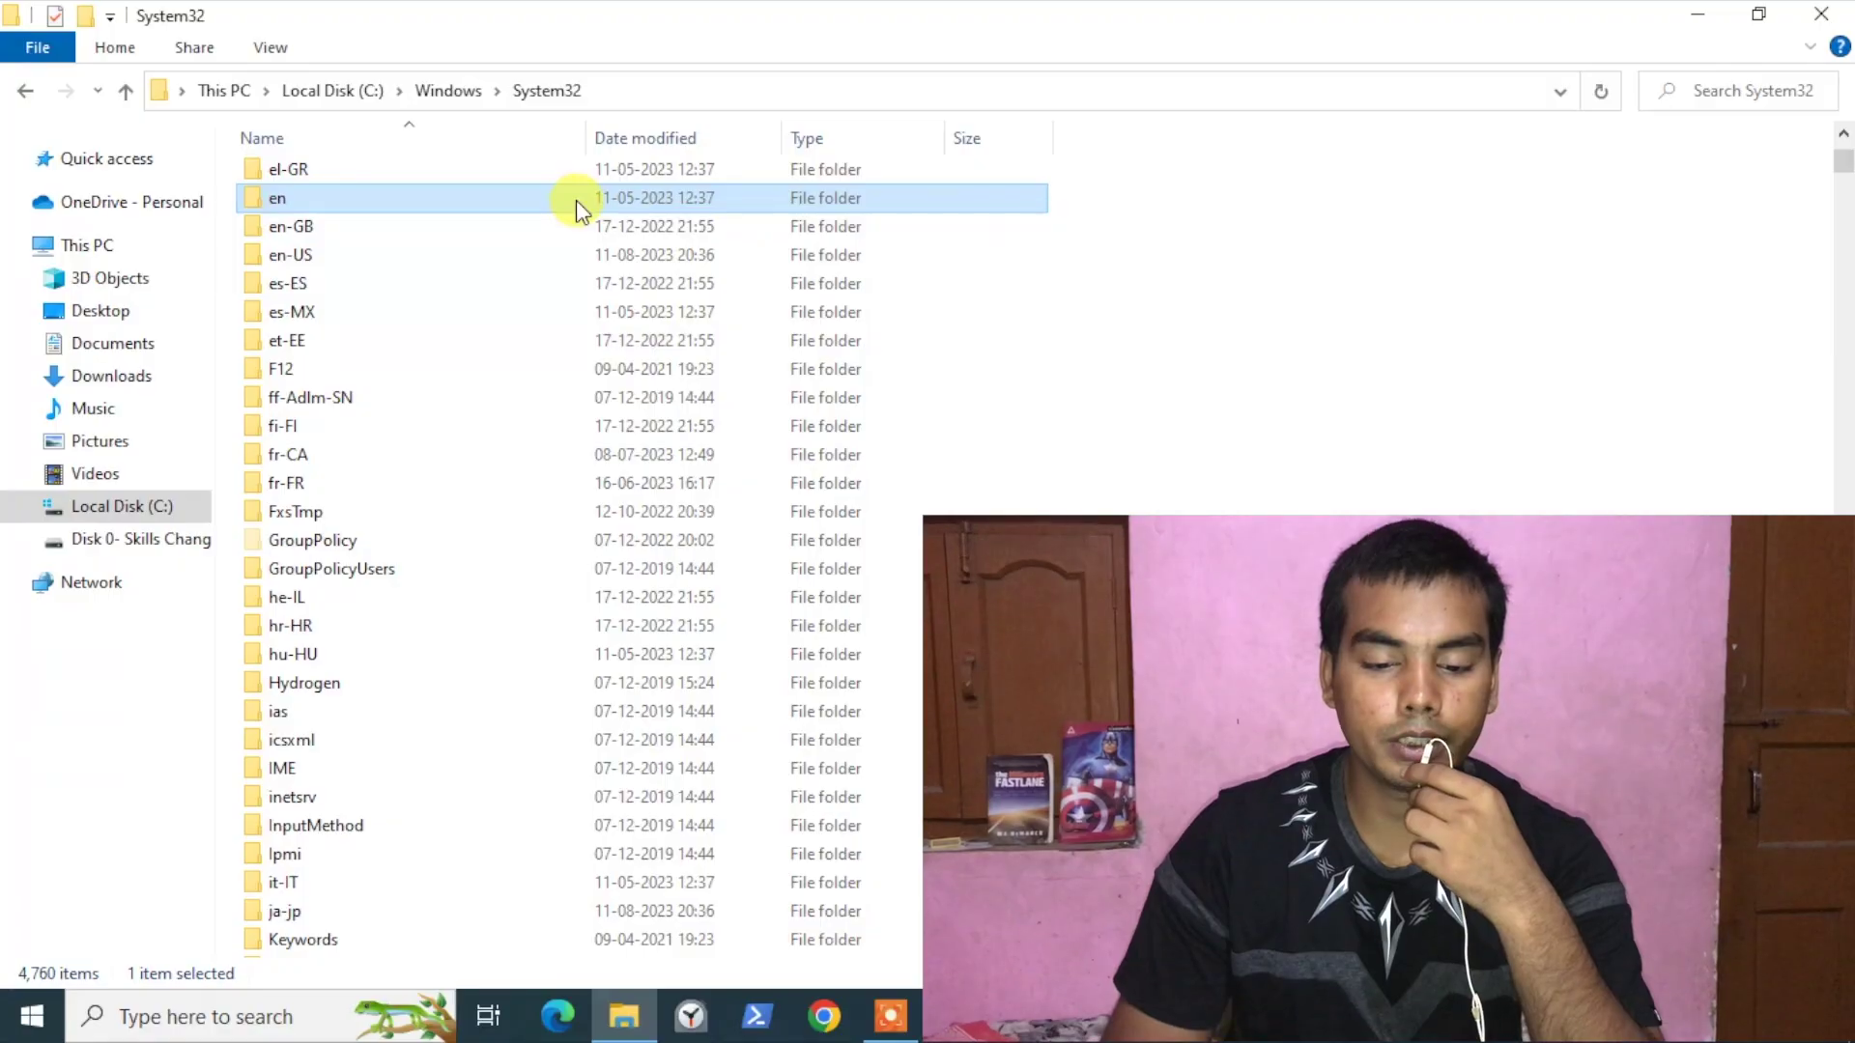
Reopen the en folder's Properties and view its advanced security settings under Security
{"action": "right_click", "coordinate": [576, 200]}
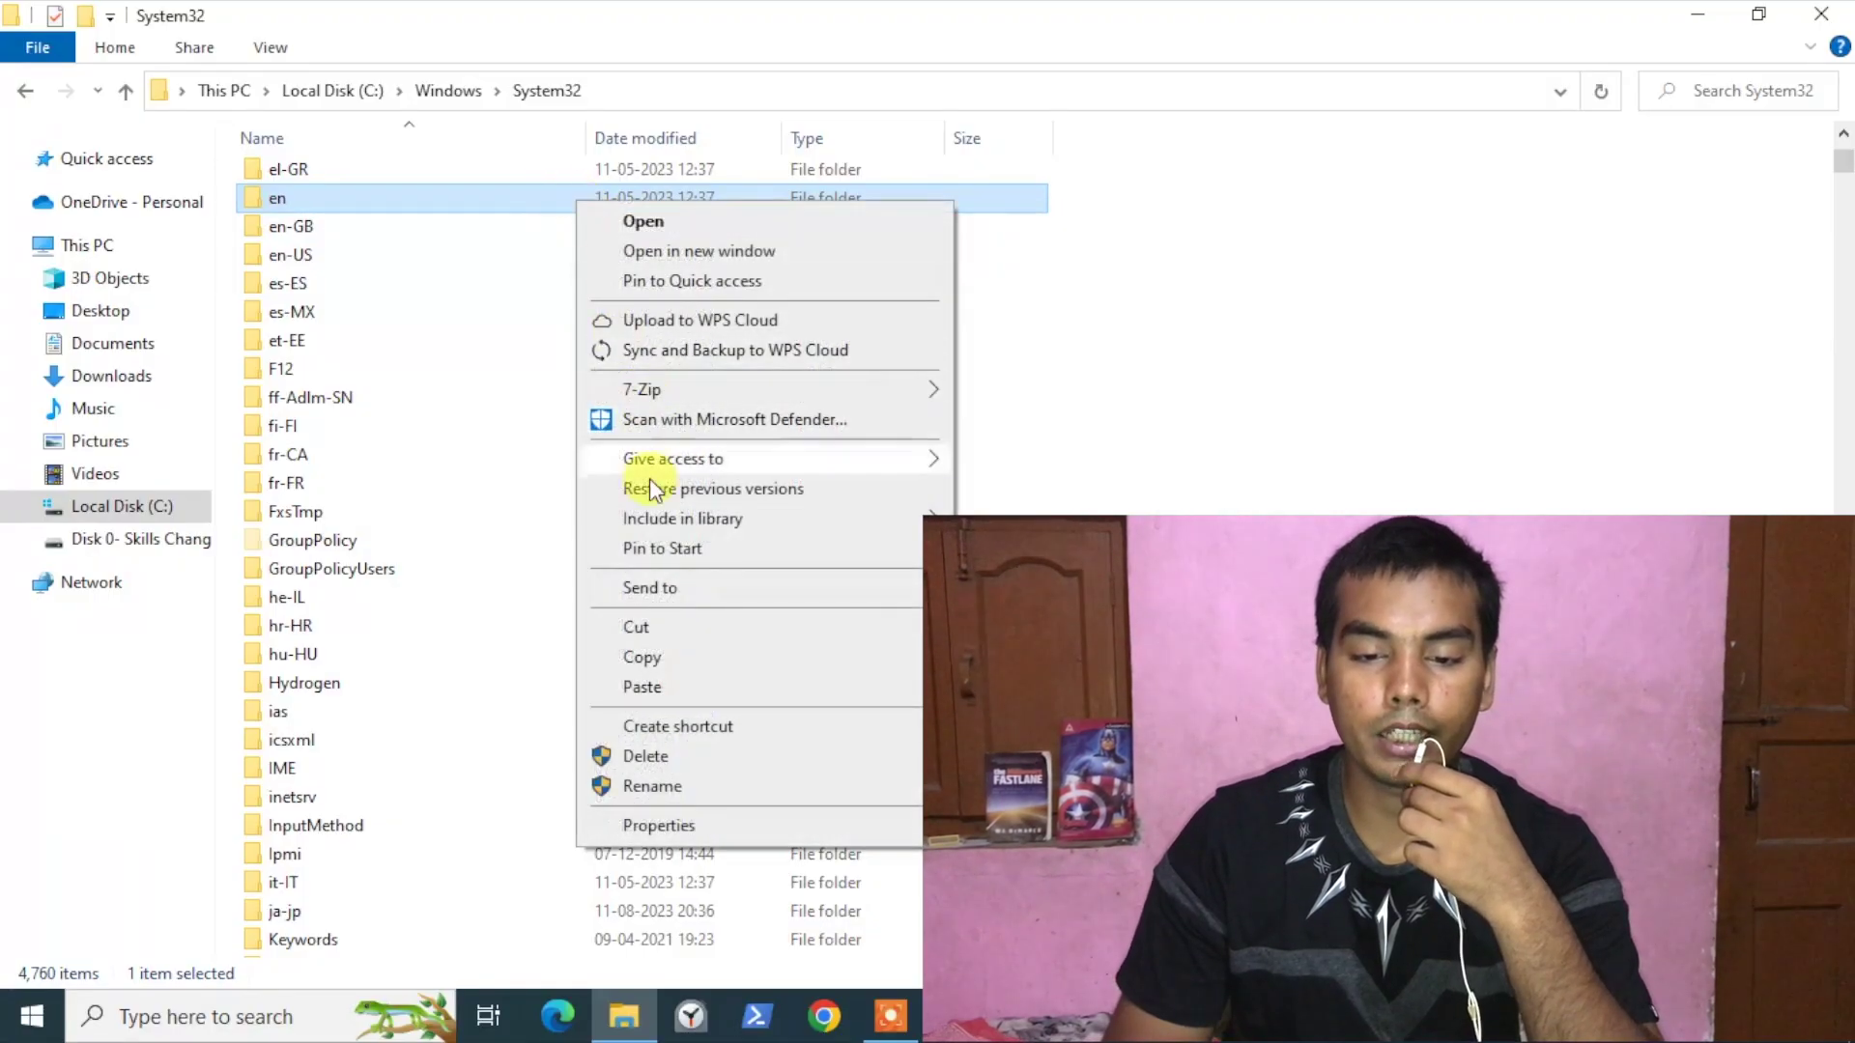
{"action": "left_click", "coordinate": [657, 827]}
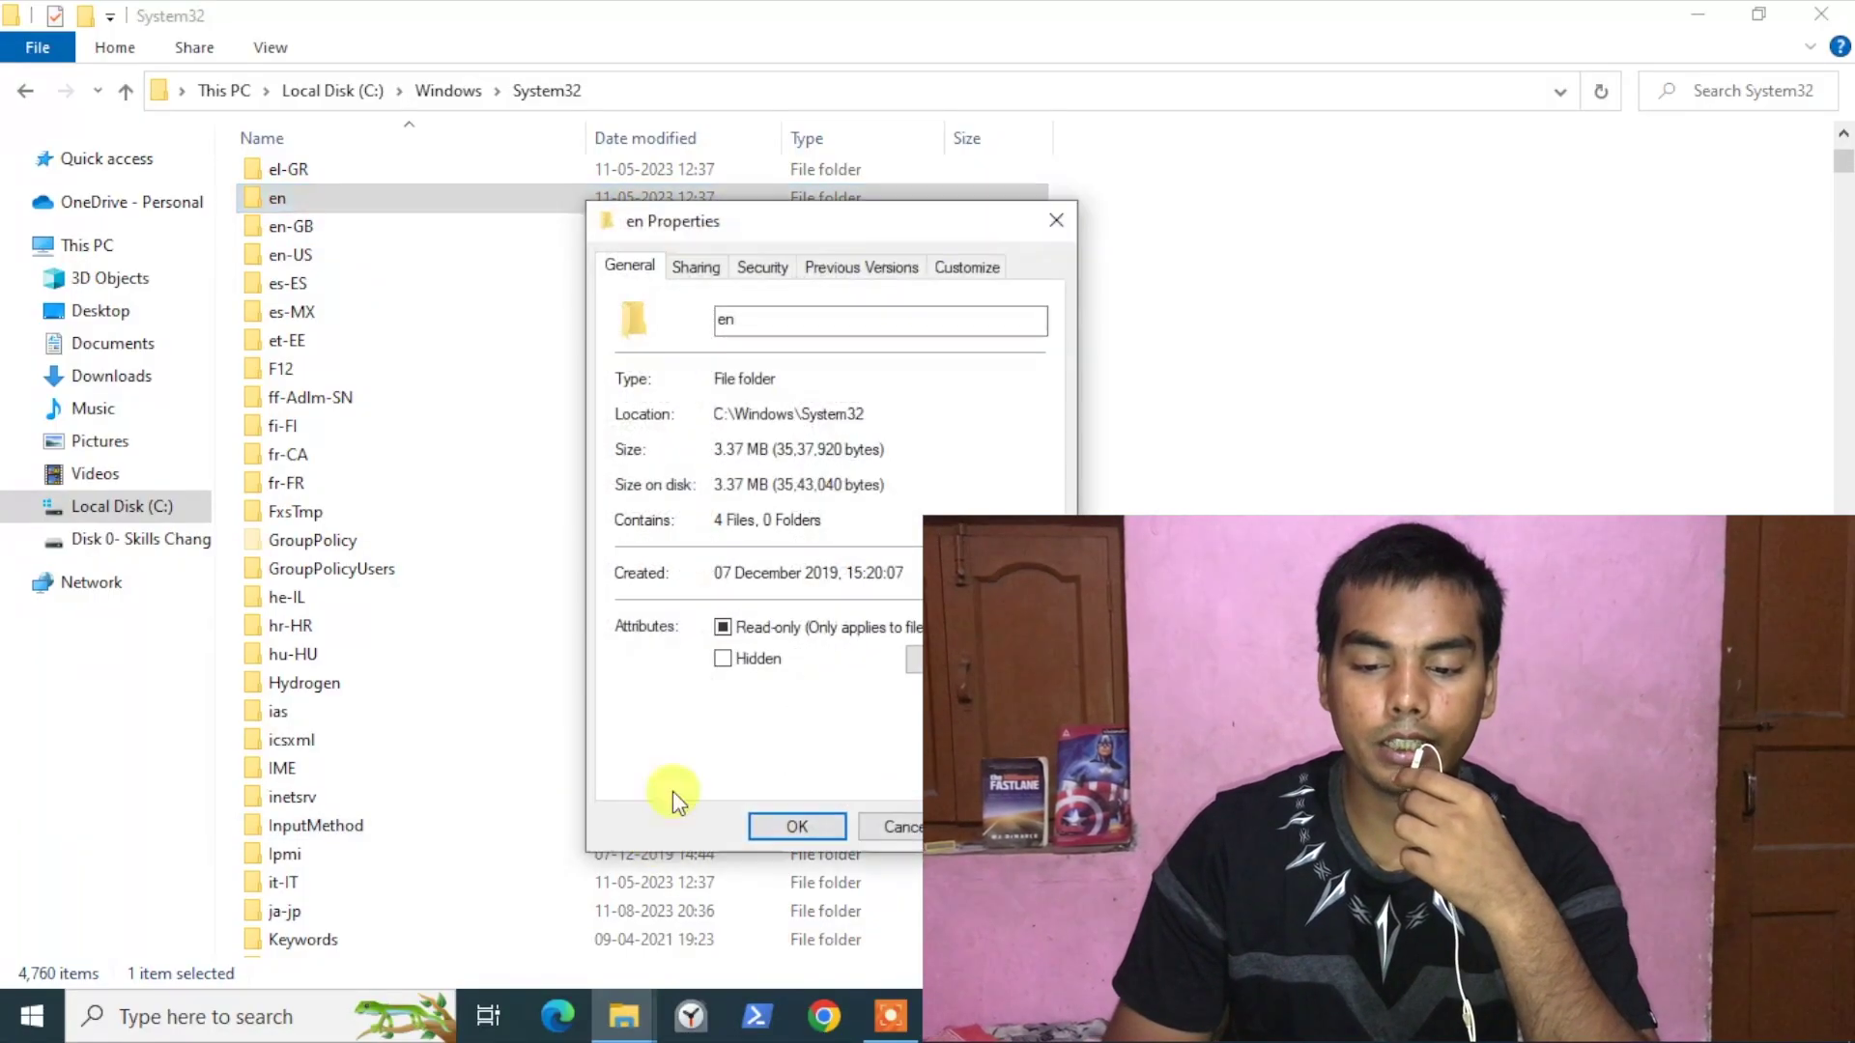
{"action": "left_click", "coordinate": [757, 269]}
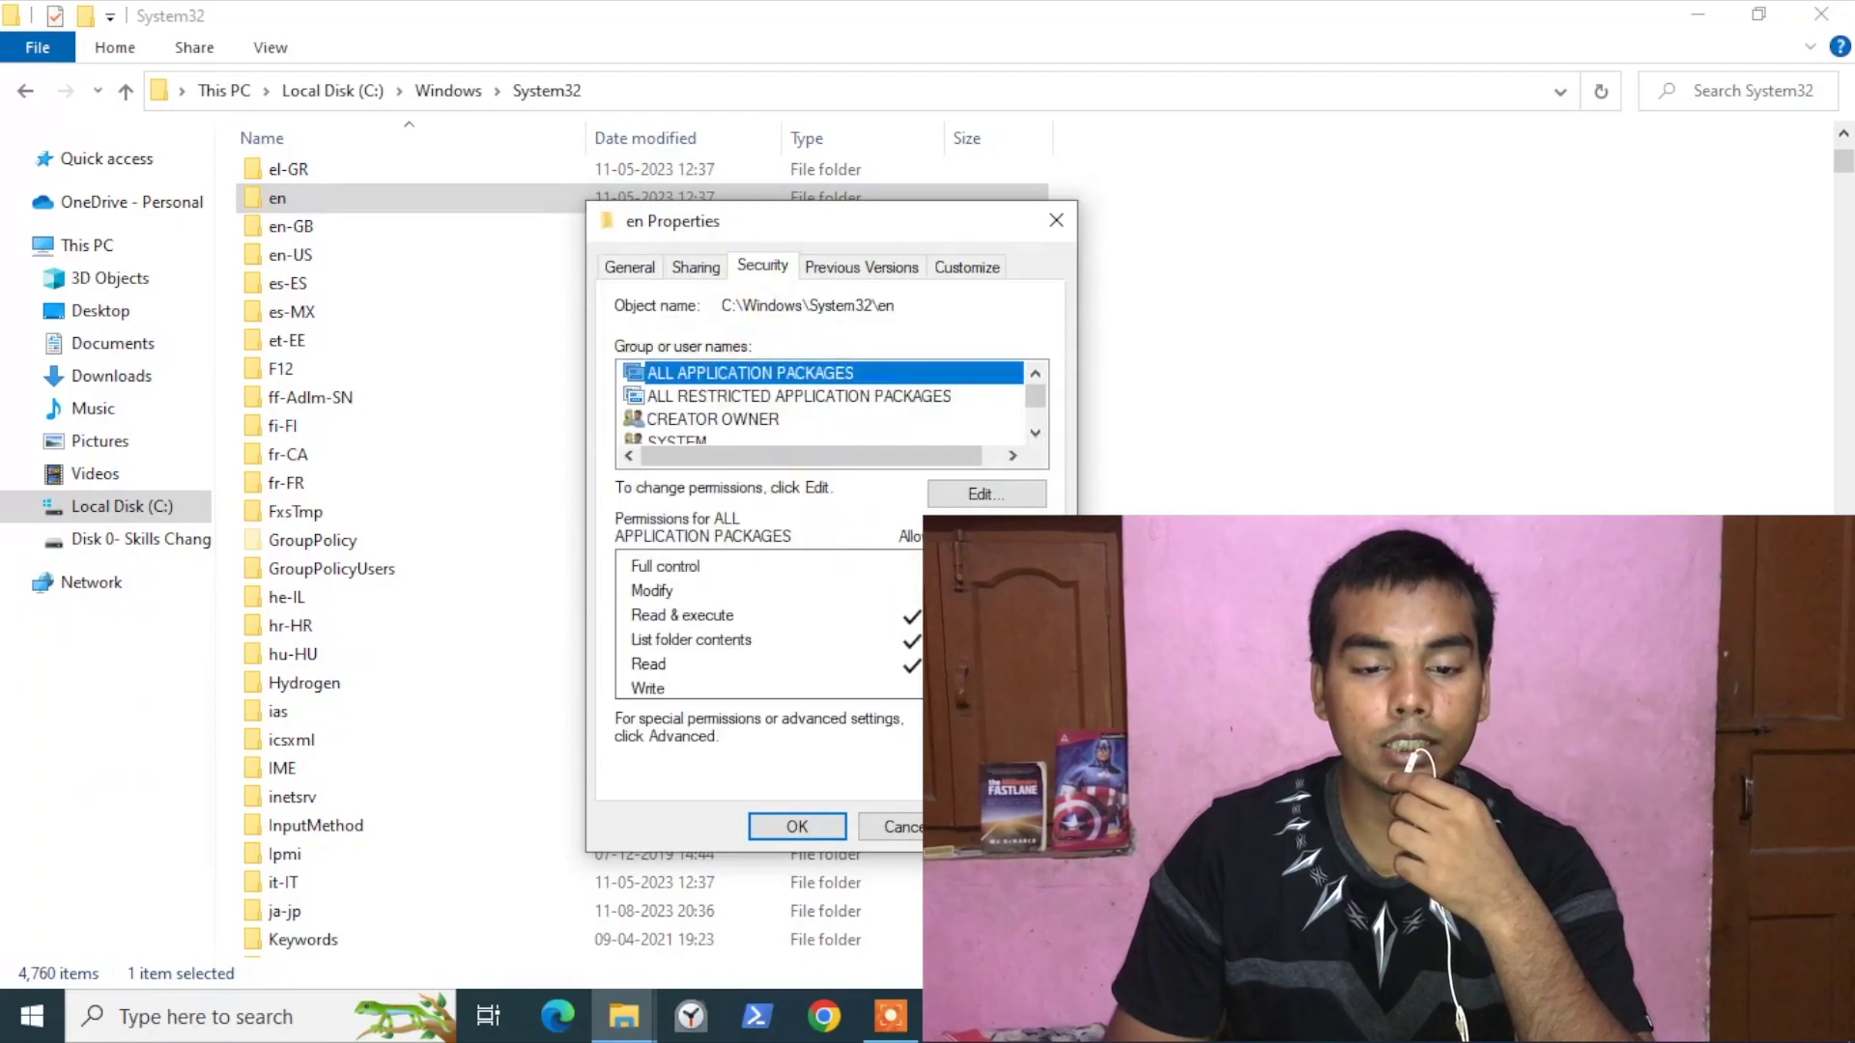
{"action": "left_click", "coordinate": [1010, 726]}
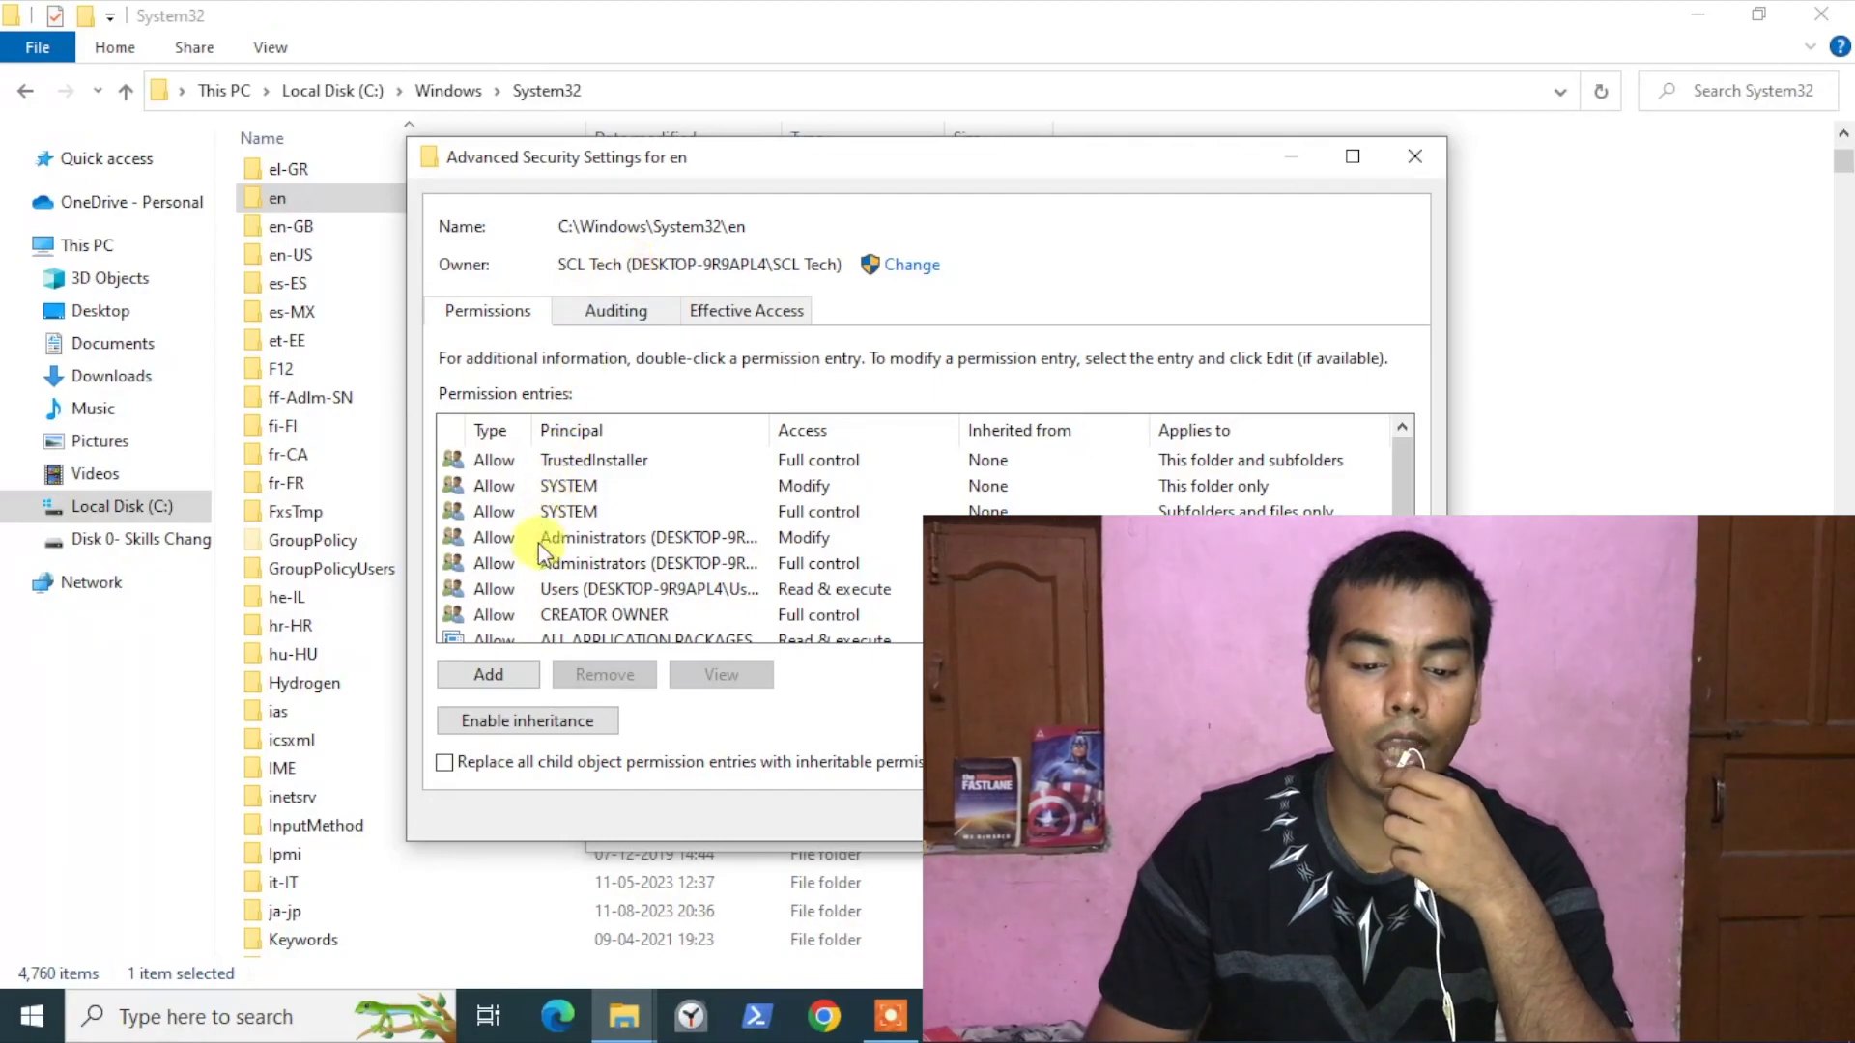
Add a permission entry with your own account as principal and Full control, then apply it
{"action": "left_click", "coordinate": [499, 675]}
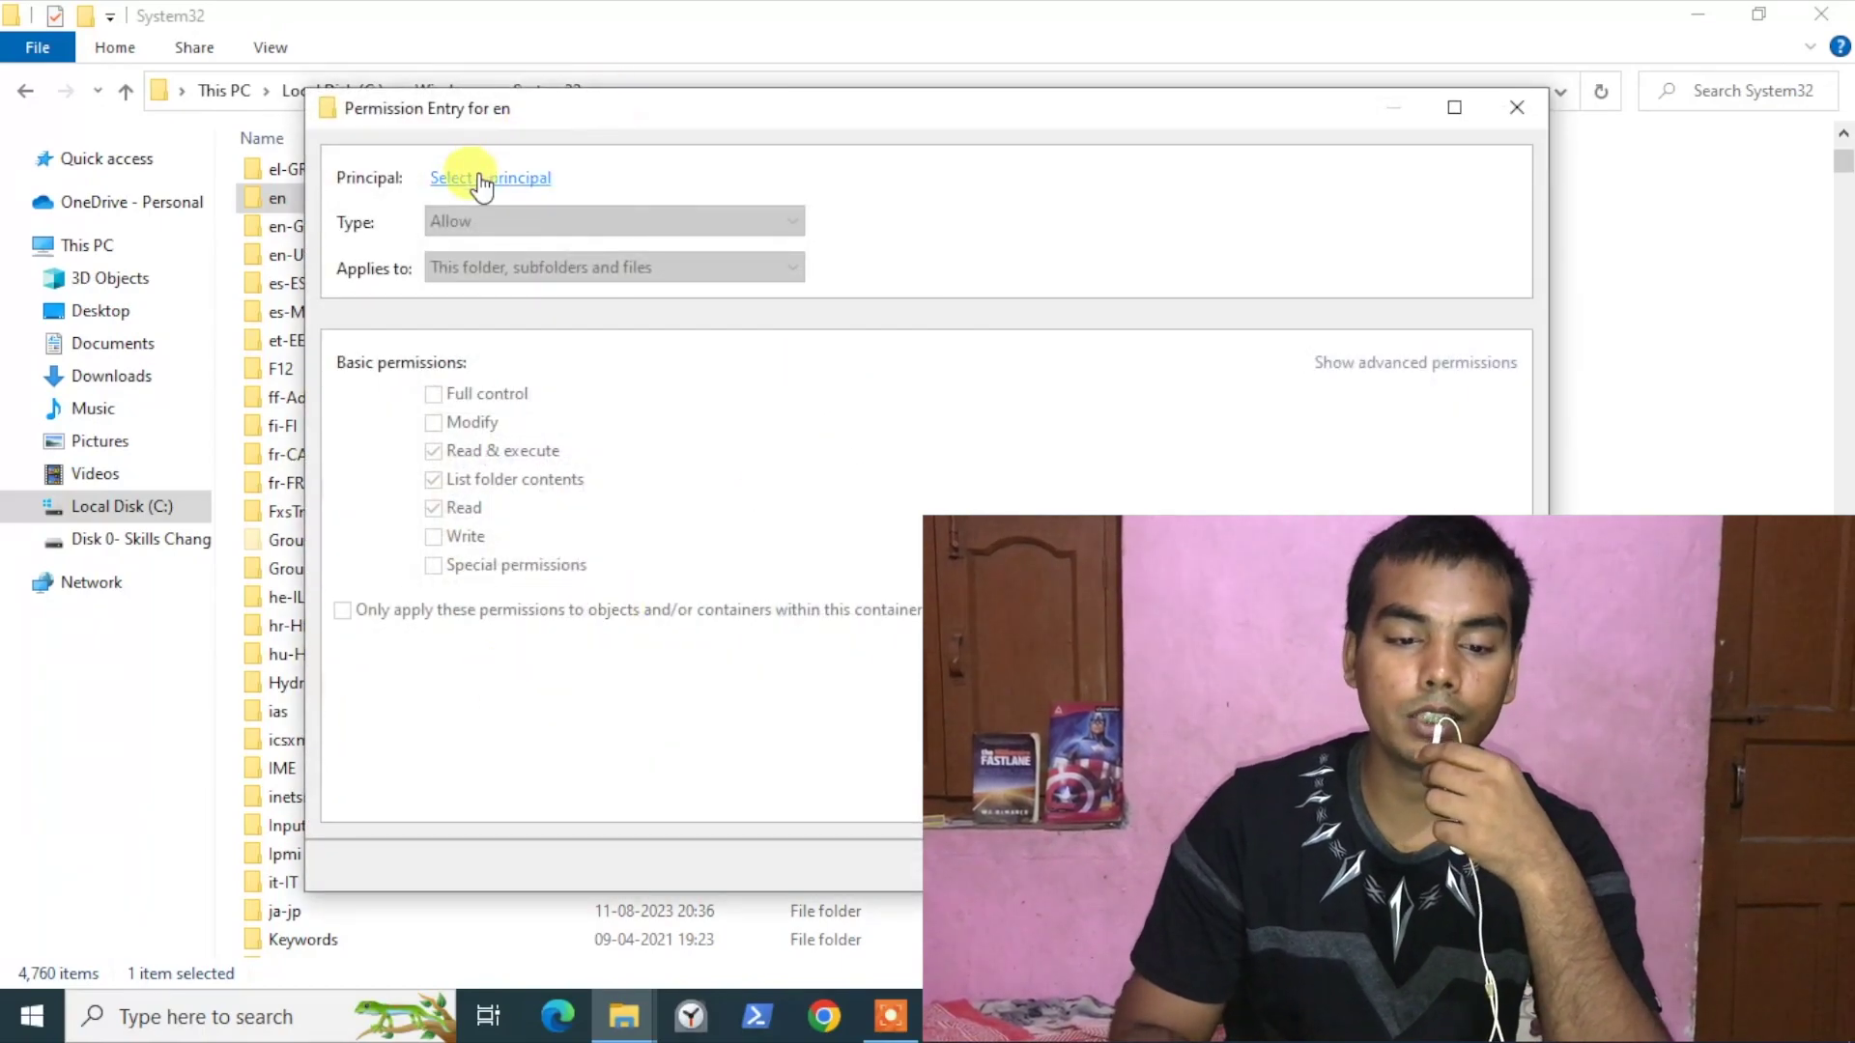
{"action": "left_click", "coordinate": [480, 179]}
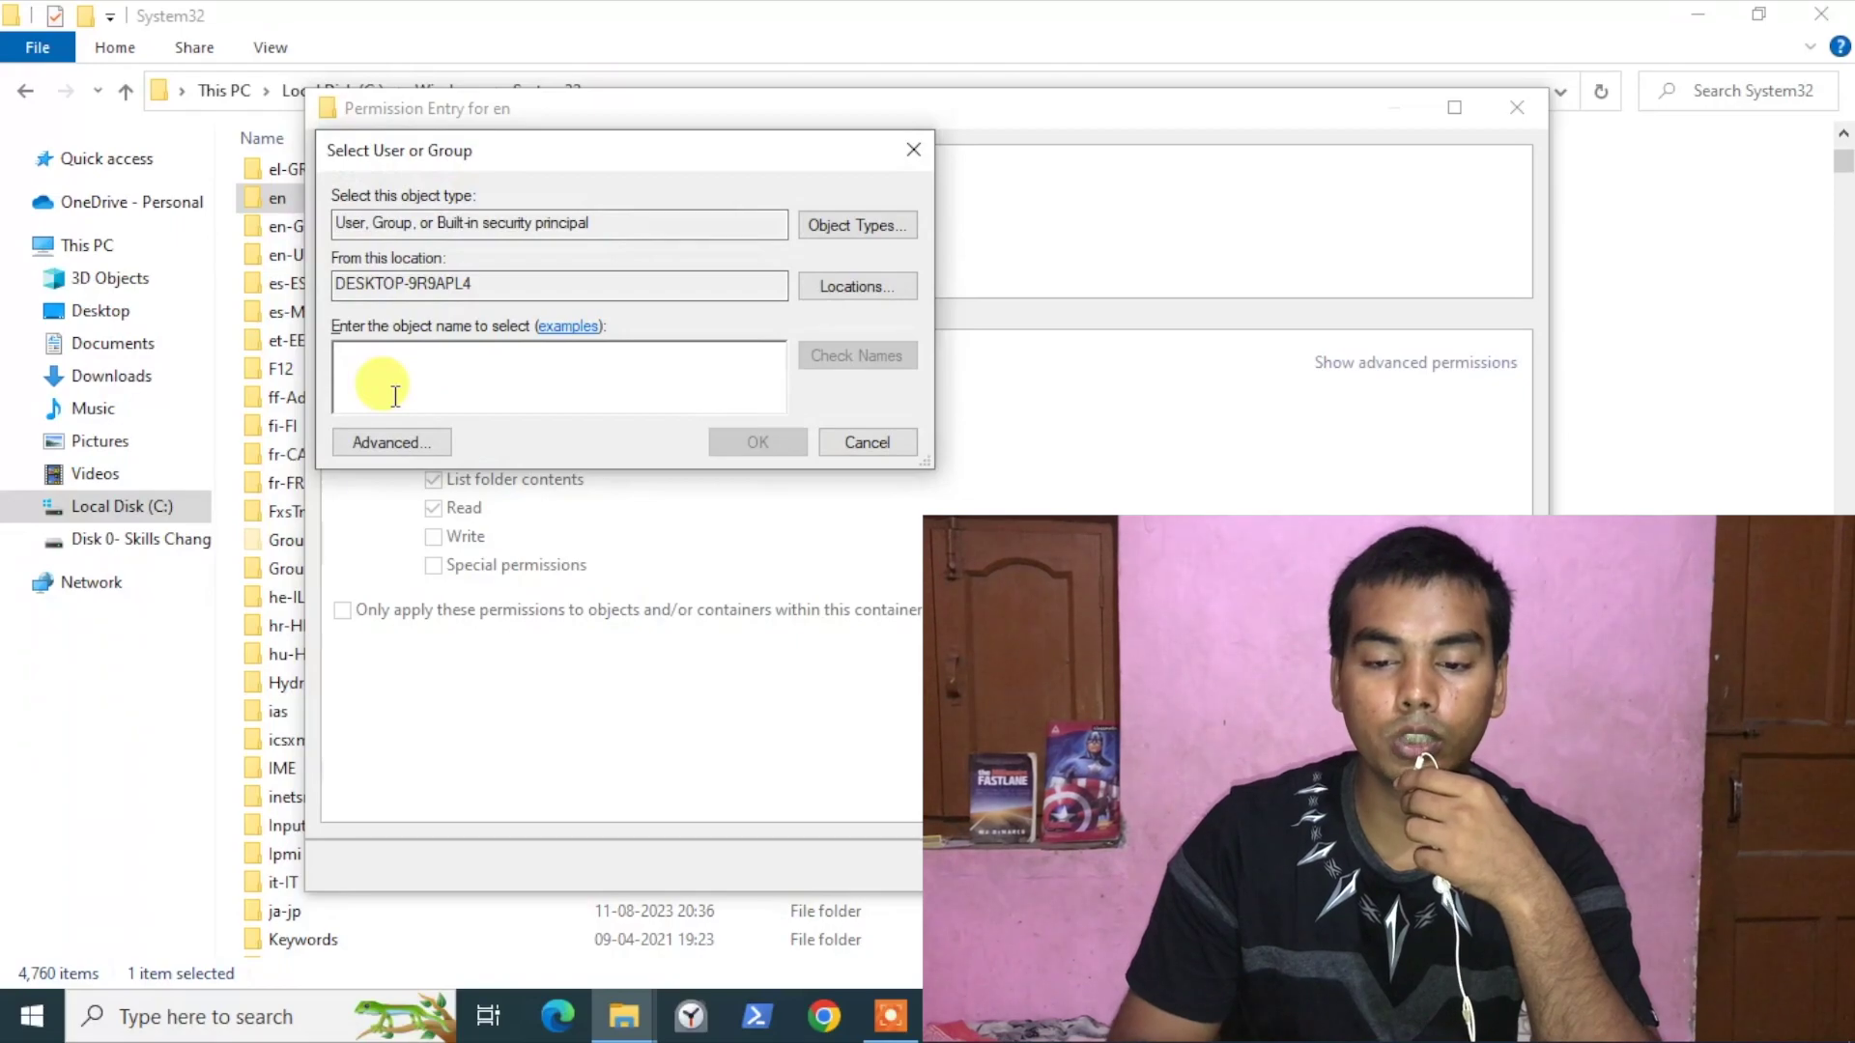
{"action": "left_click", "coordinate": [398, 441]}
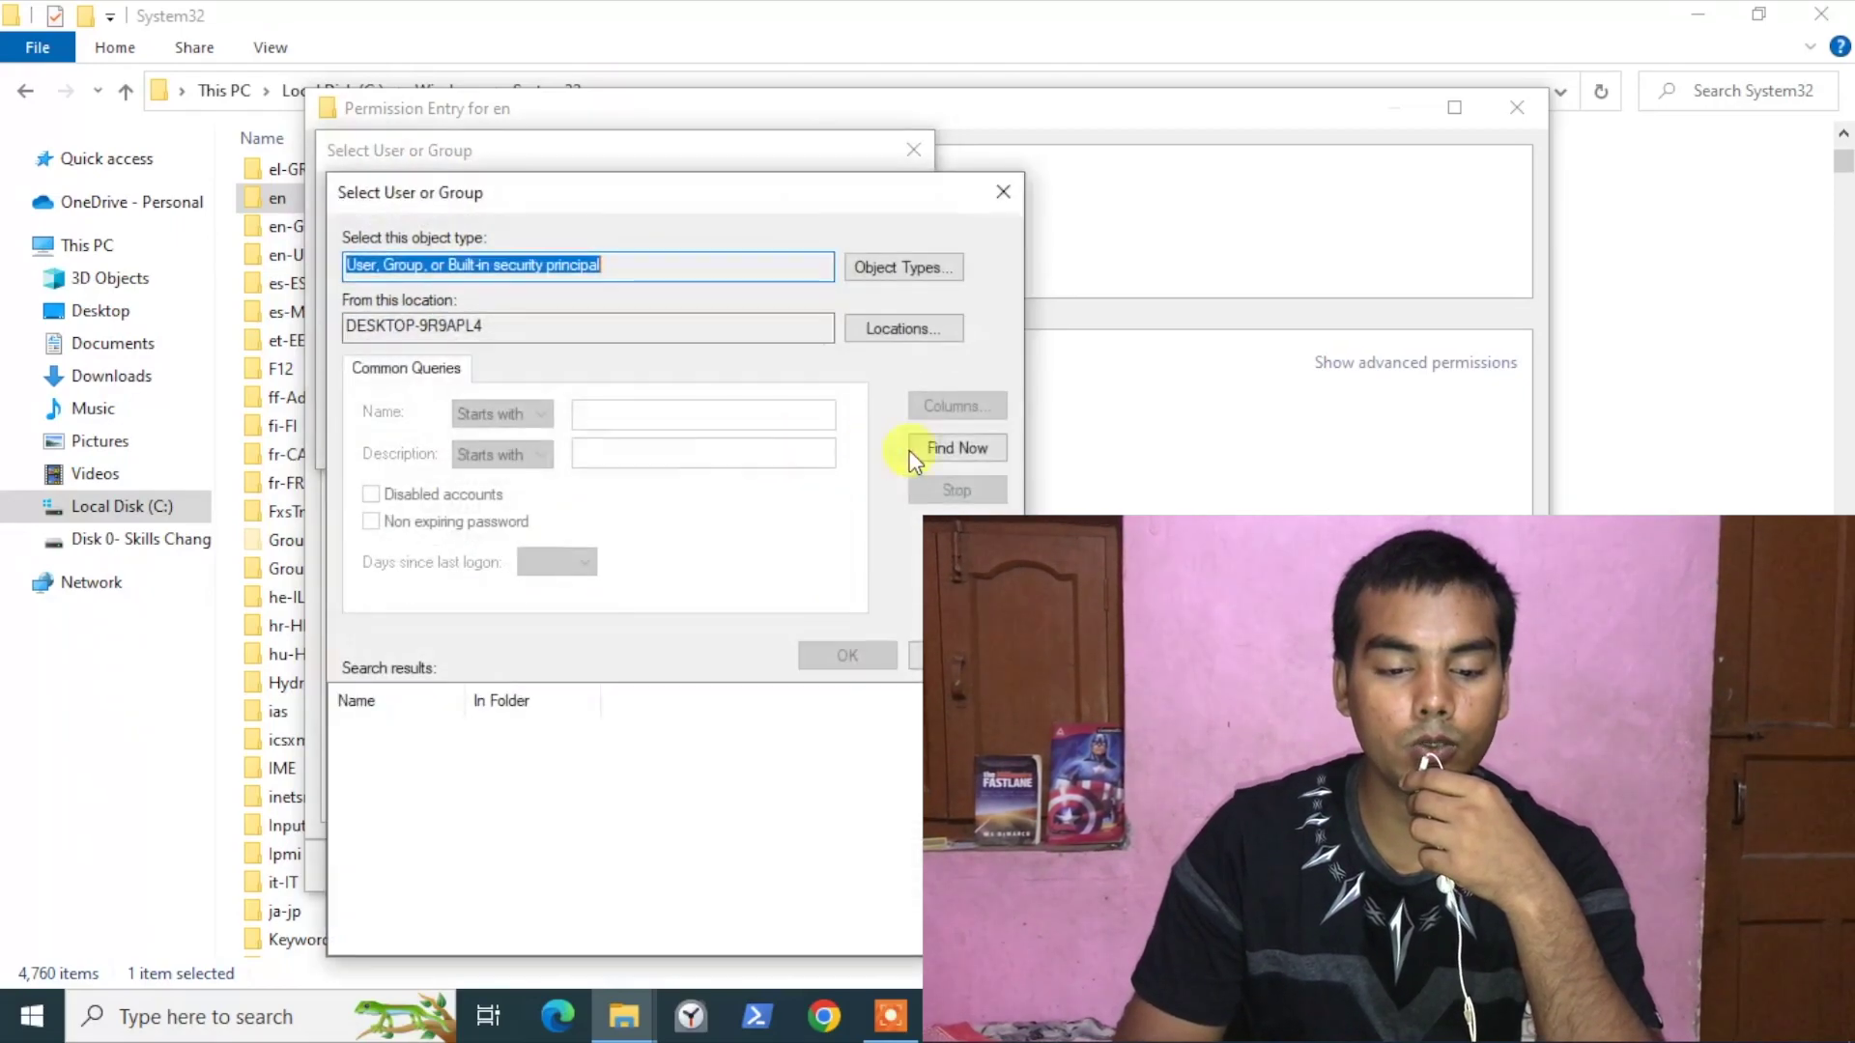
{"action": "left_click", "coordinate": [958, 448]}
{"action": "left_click", "coordinate": [400, 846]}
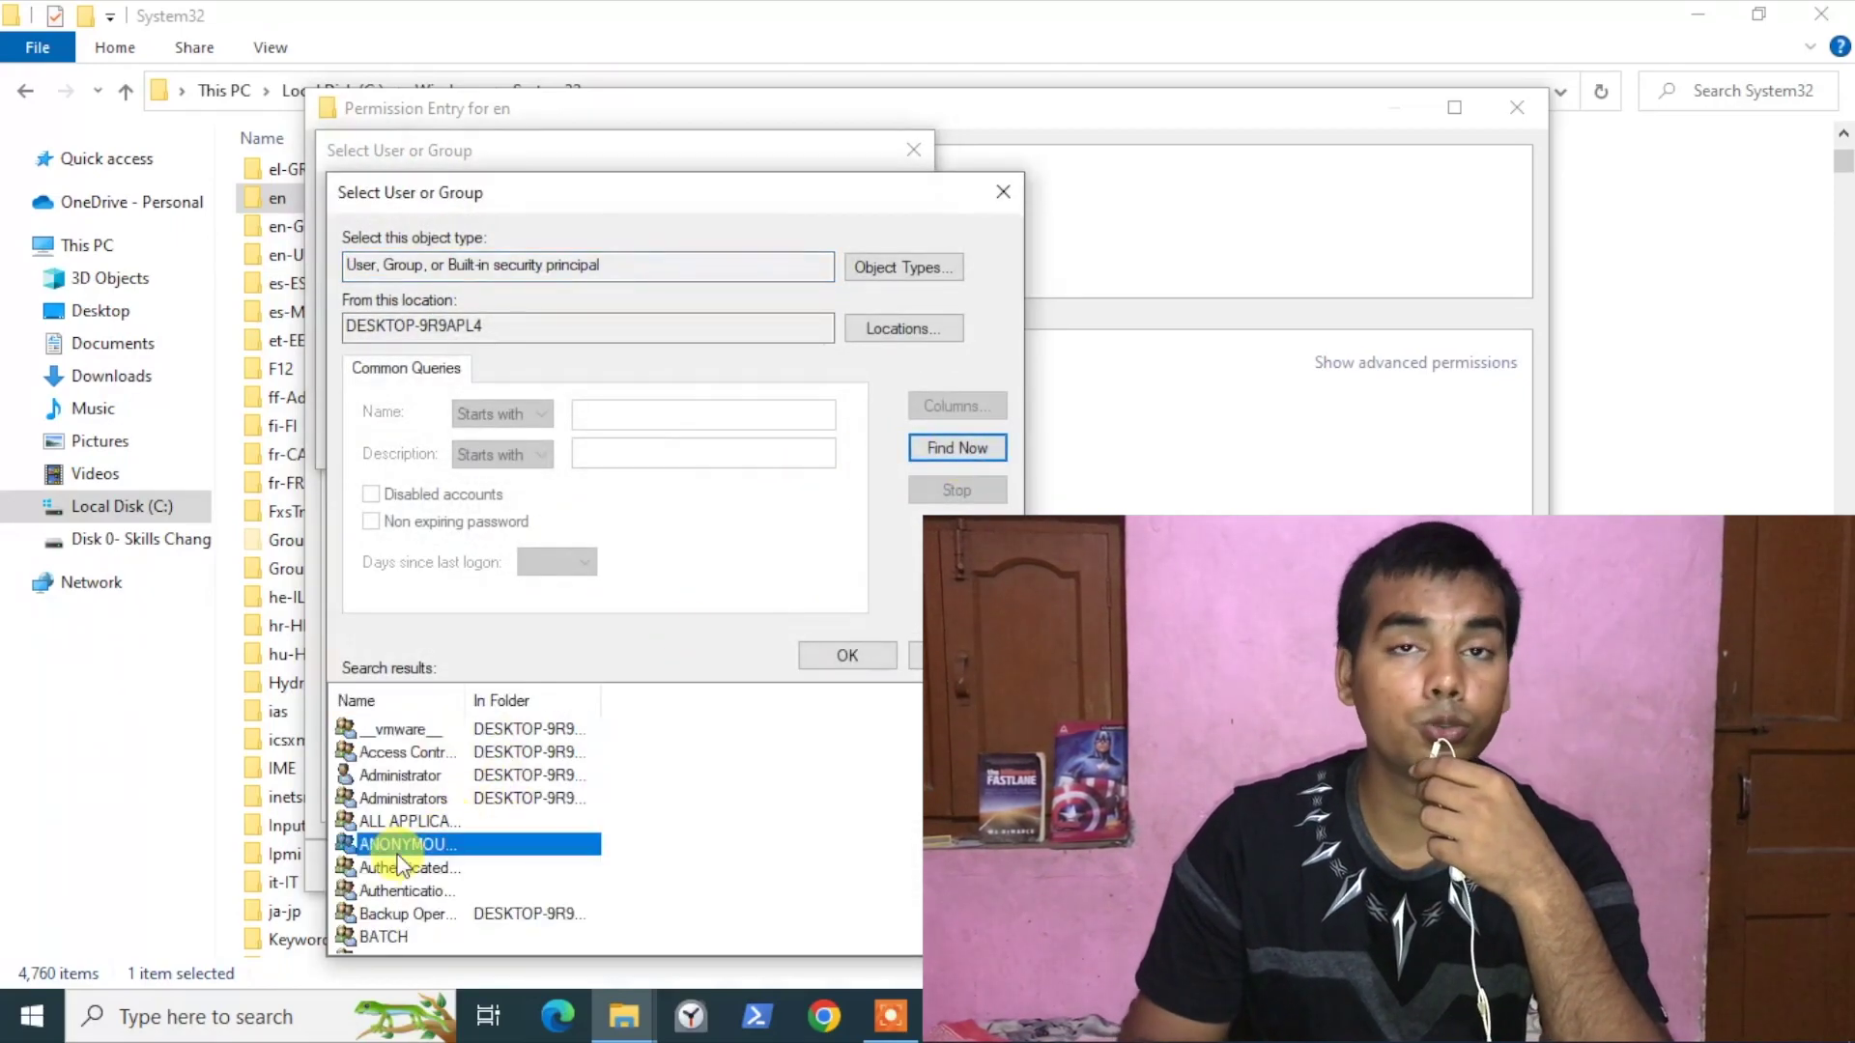
{"action": "key", "text": "s"}
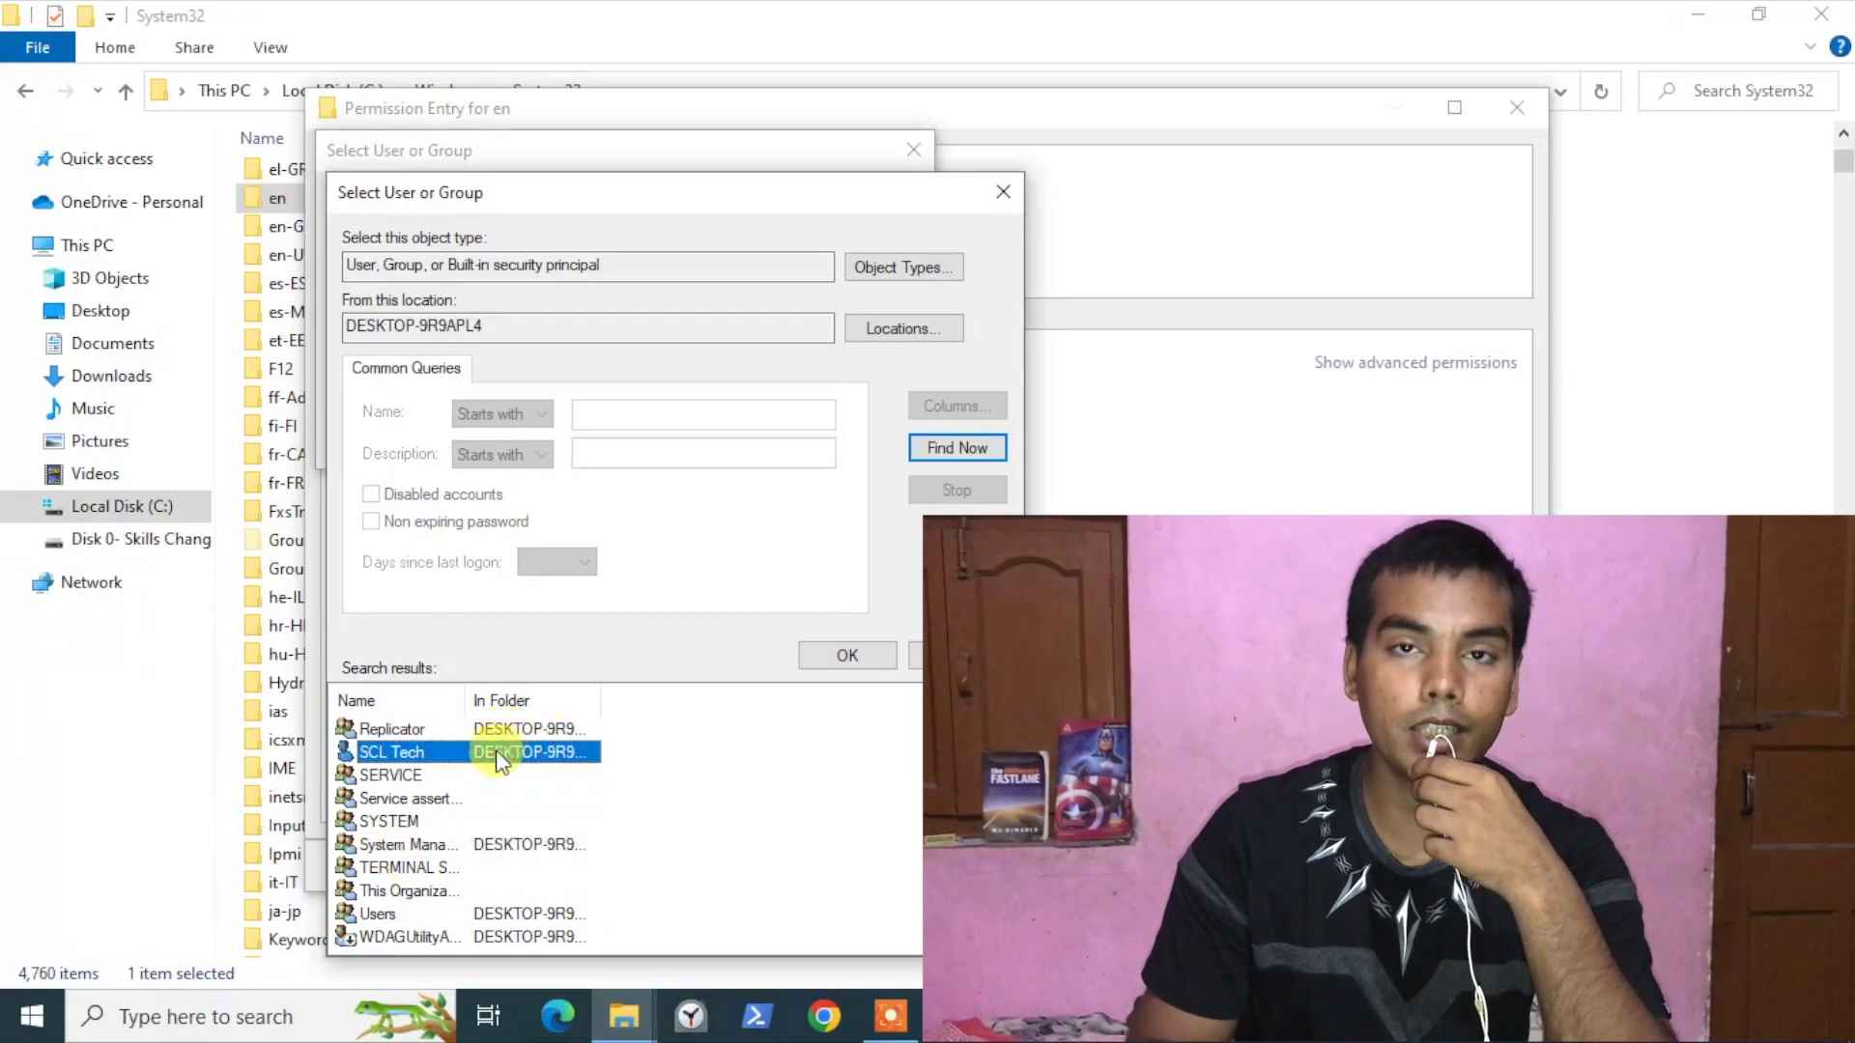
{"action": "left_click", "coordinate": [850, 648]}
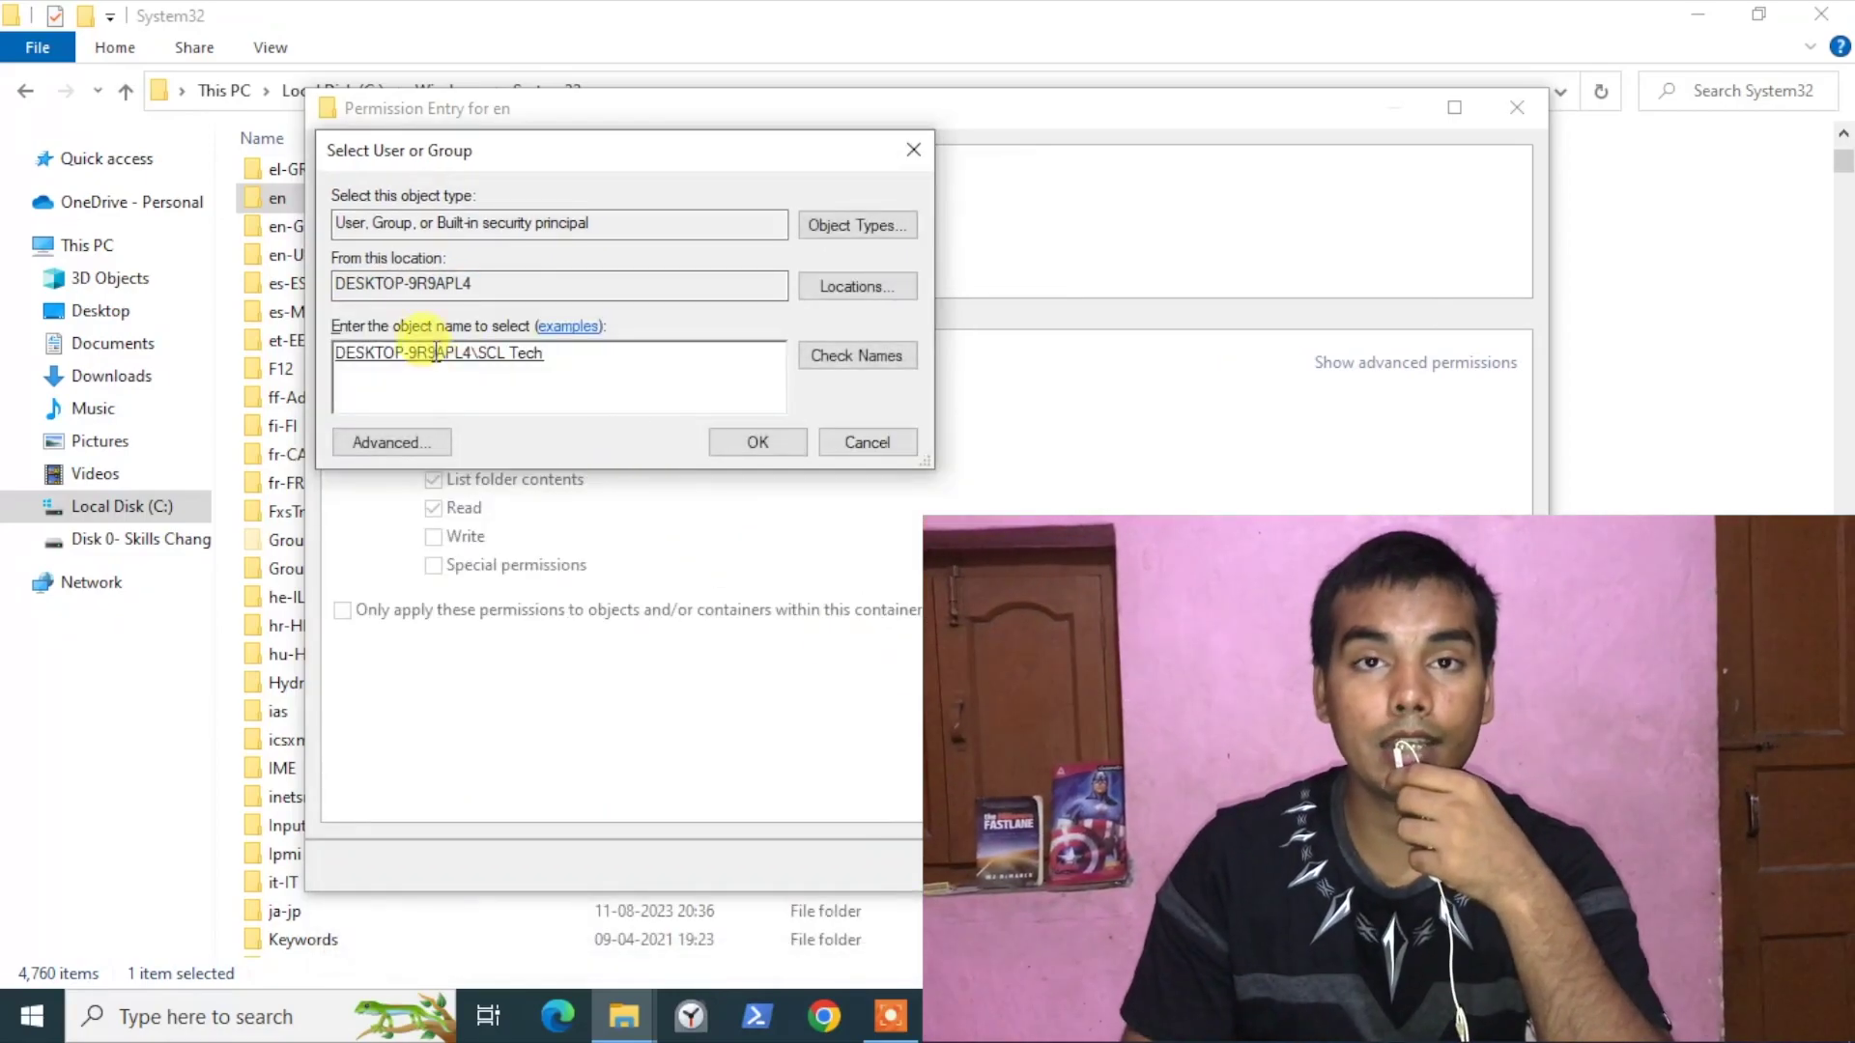
{"action": "left_click", "coordinate": [726, 448]}
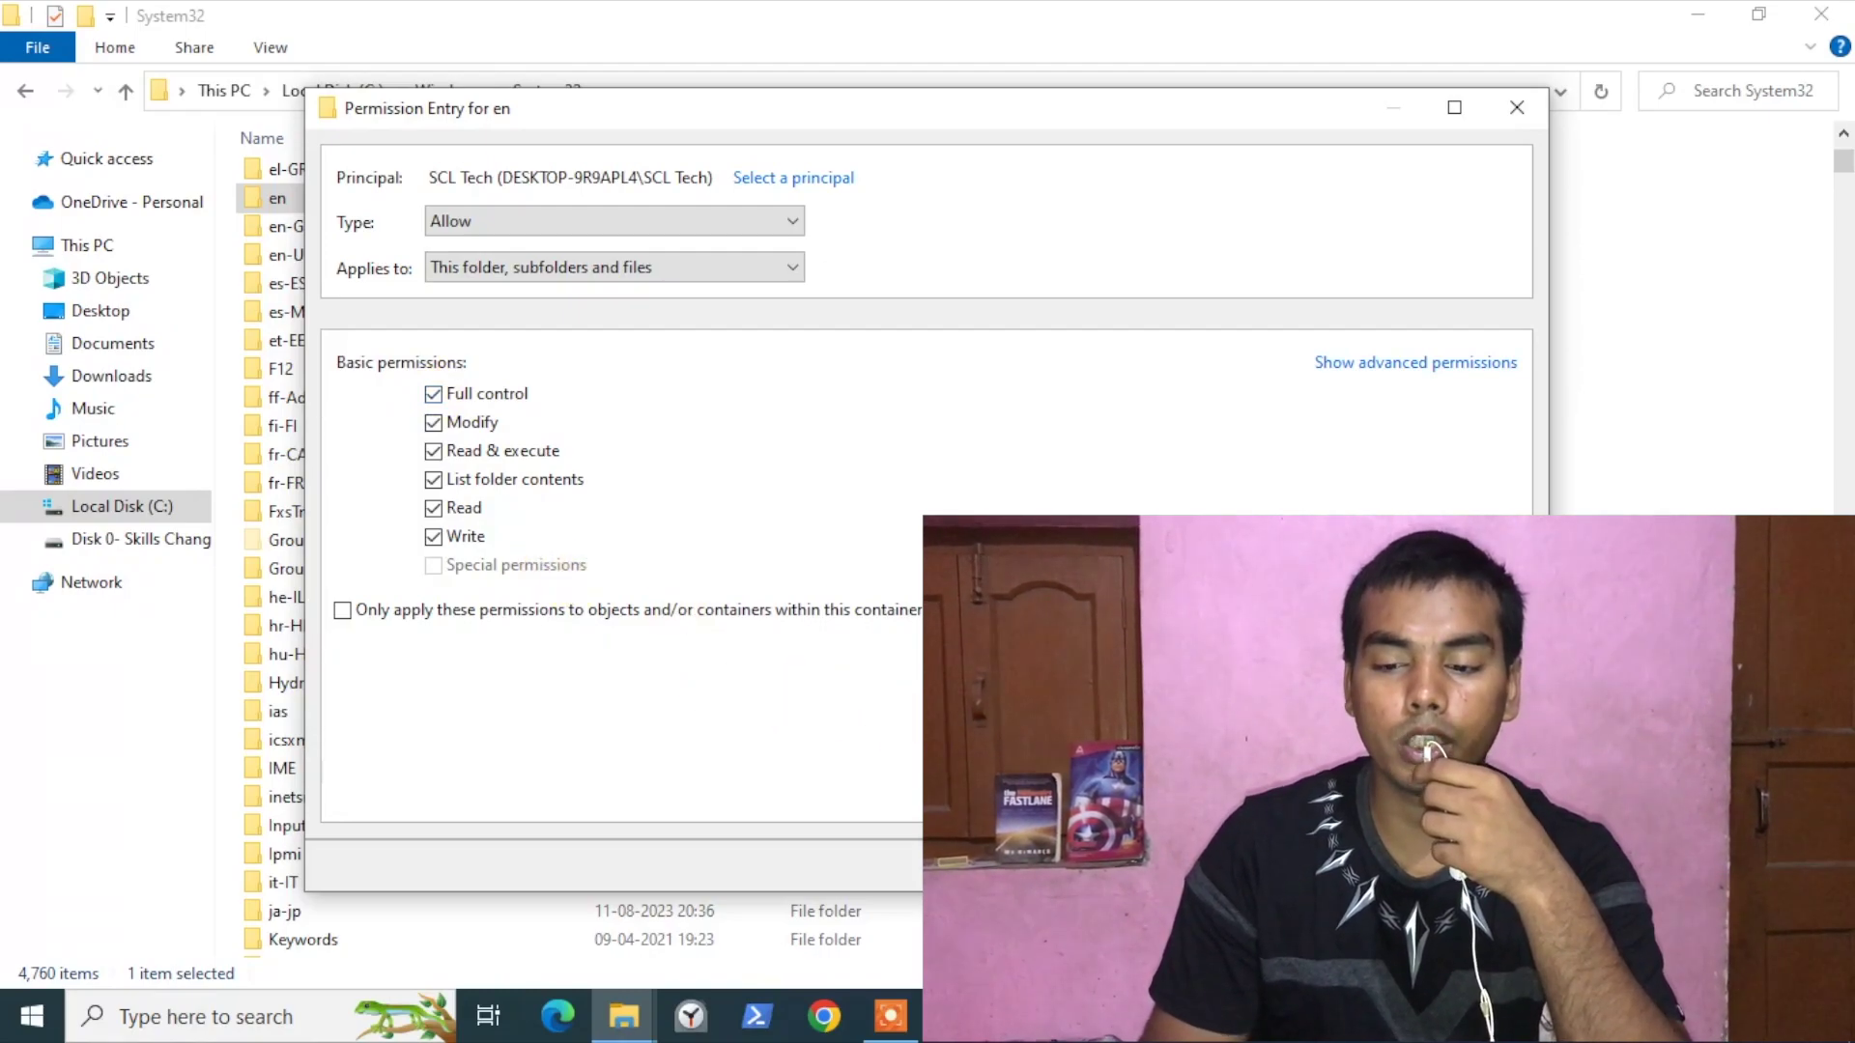
{"action": "key", "text": "Return"}
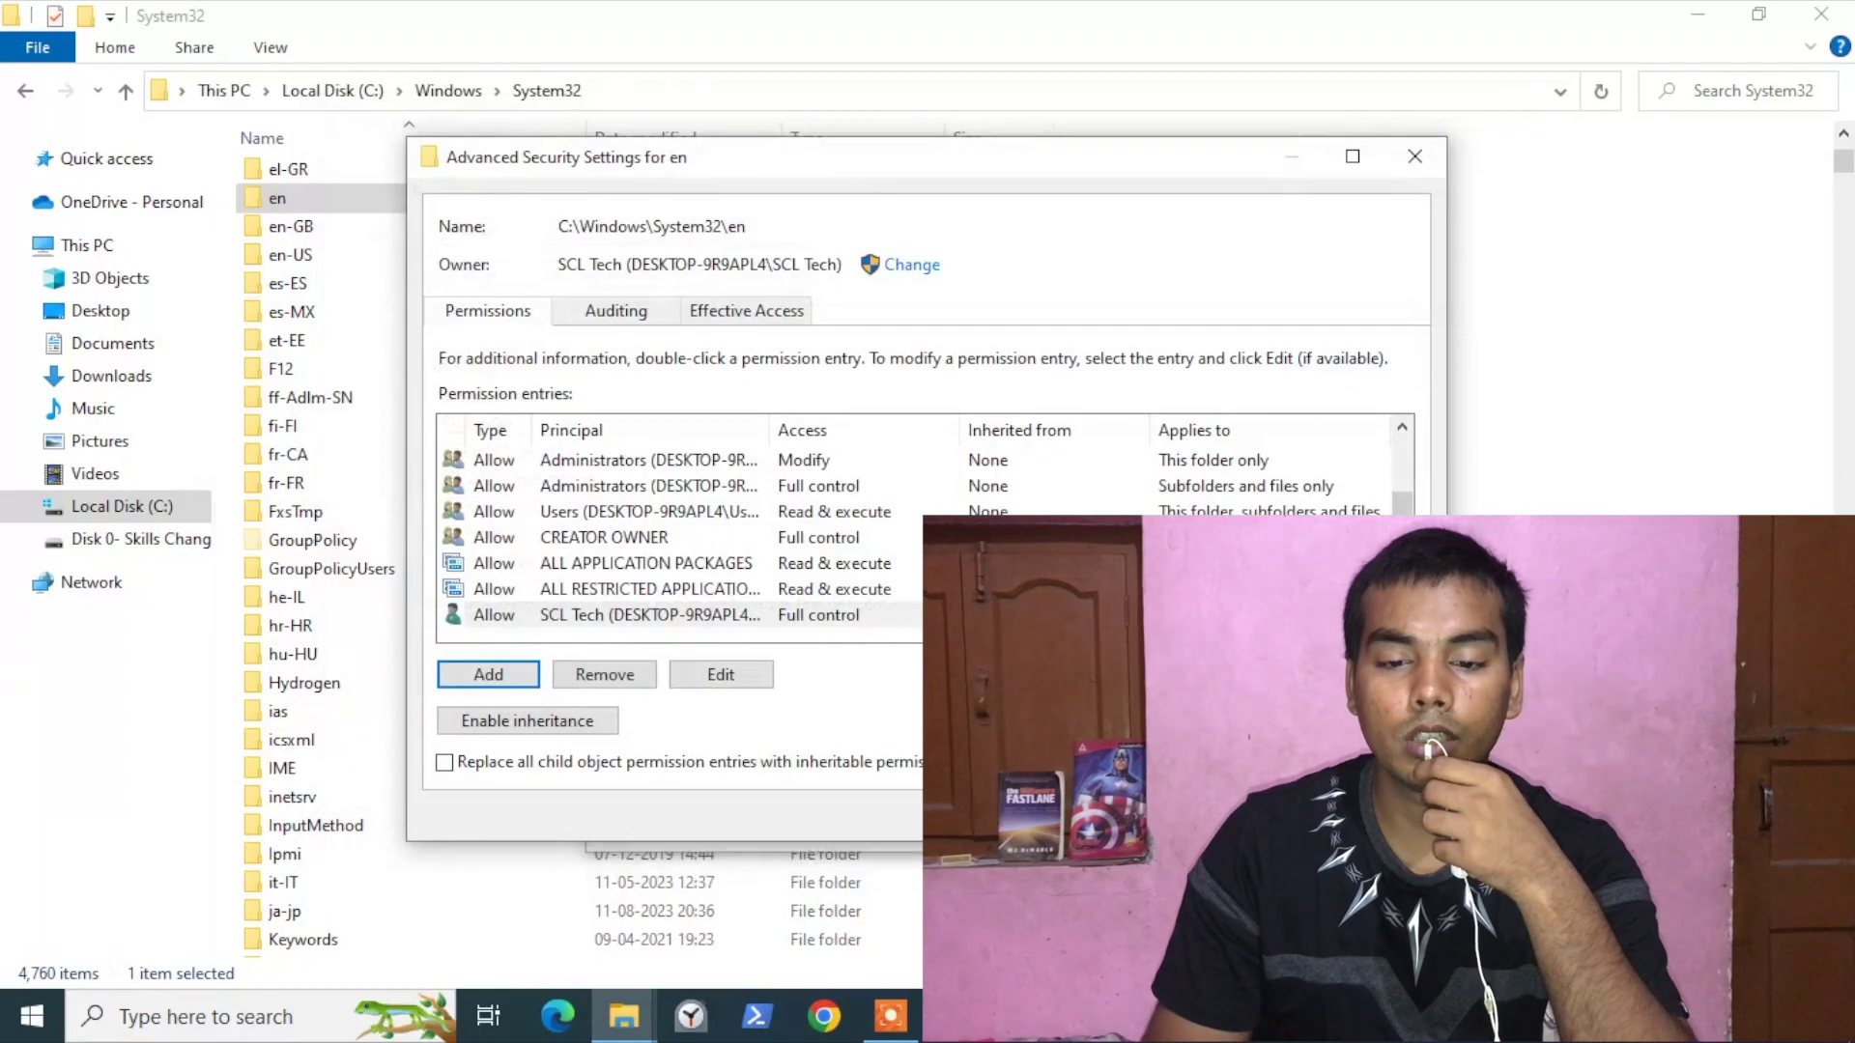
{"action": "left_click", "coordinate": [1372, 816]}
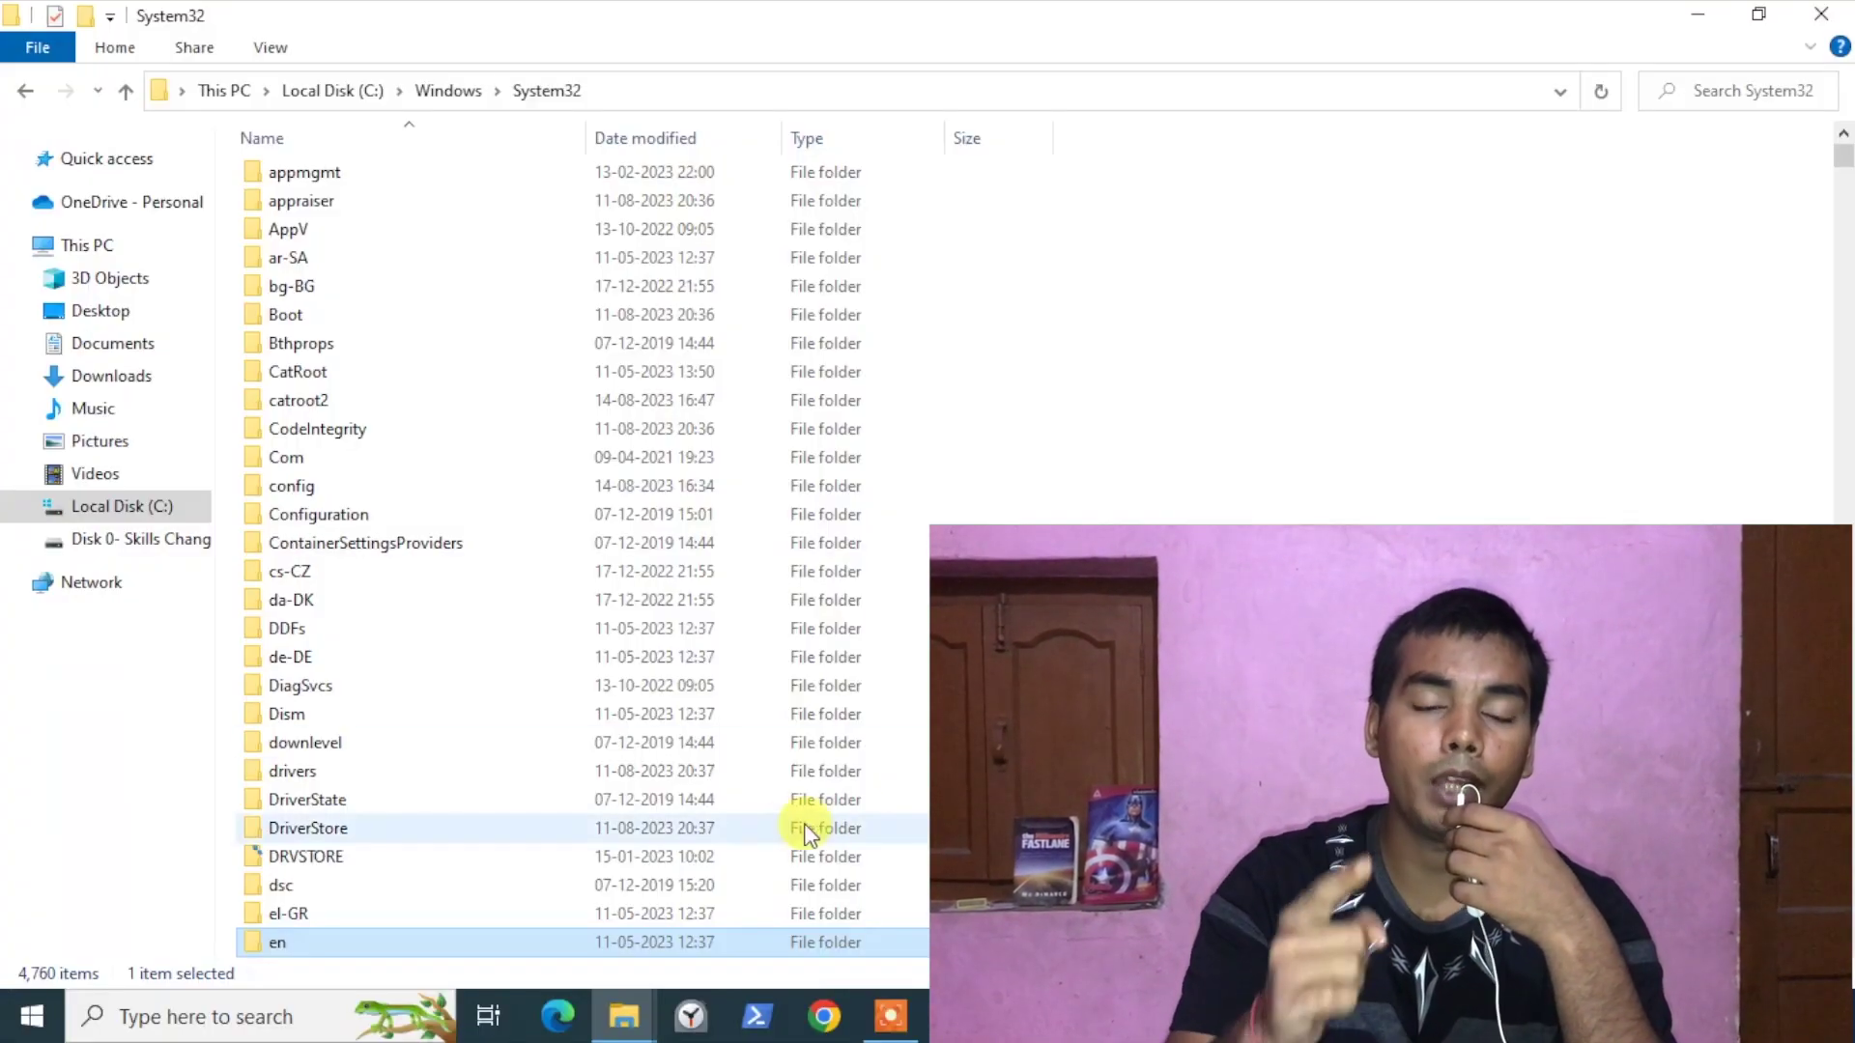
Delete the en folder from System32, leaving 4,759 items
{"action": "right_click", "coordinate": [542, 943]}
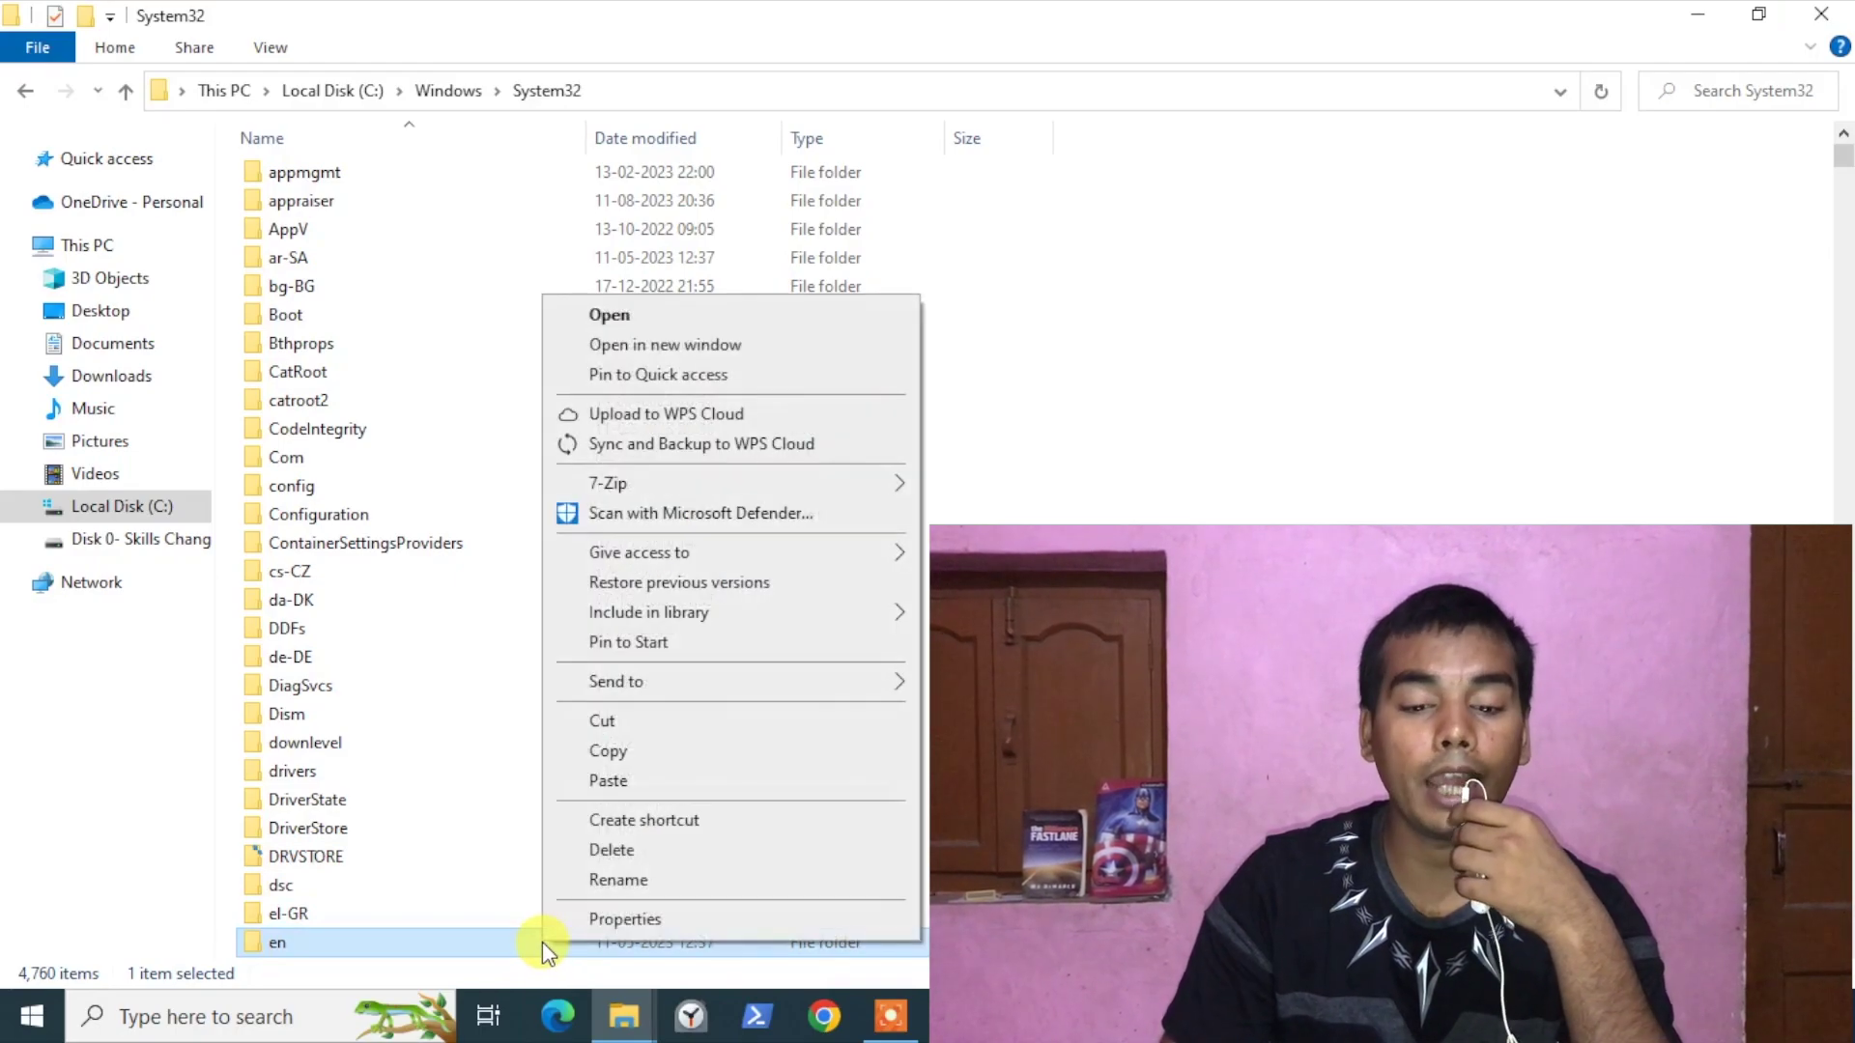
{"action": "left_click", "coordinate": [607, 853]}
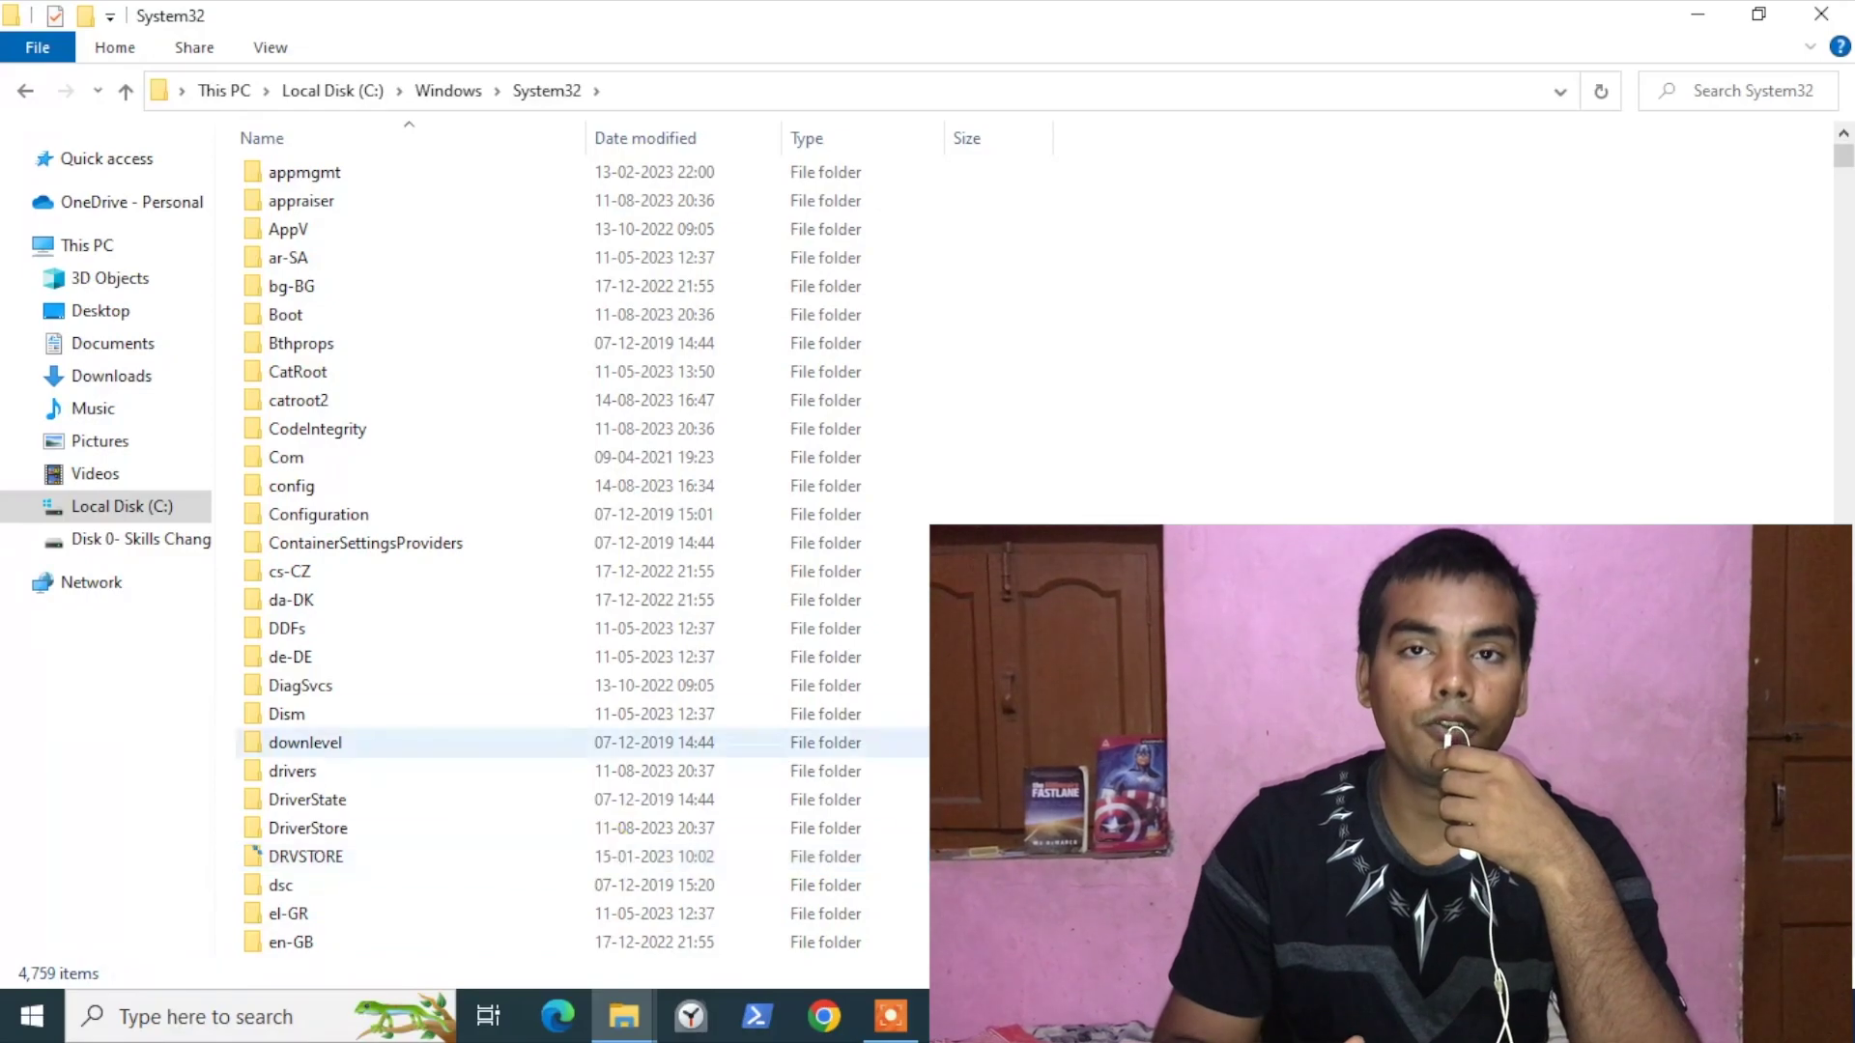